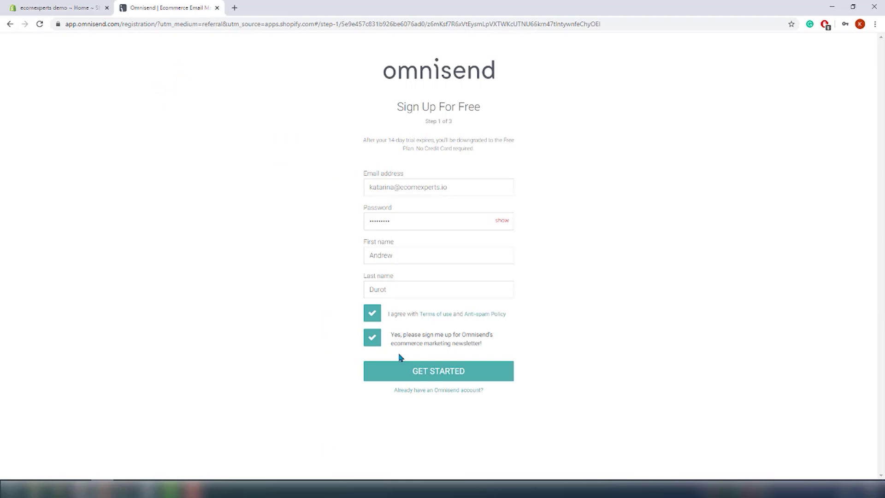
Step: Start sign-up and submit the business details with the autofilled business address
click(412, 374)
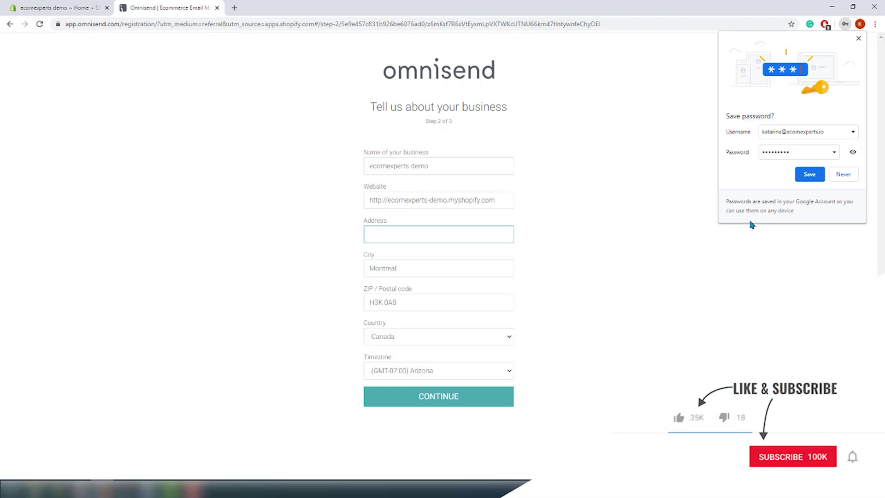
click(441, 233)
click(441, 255)
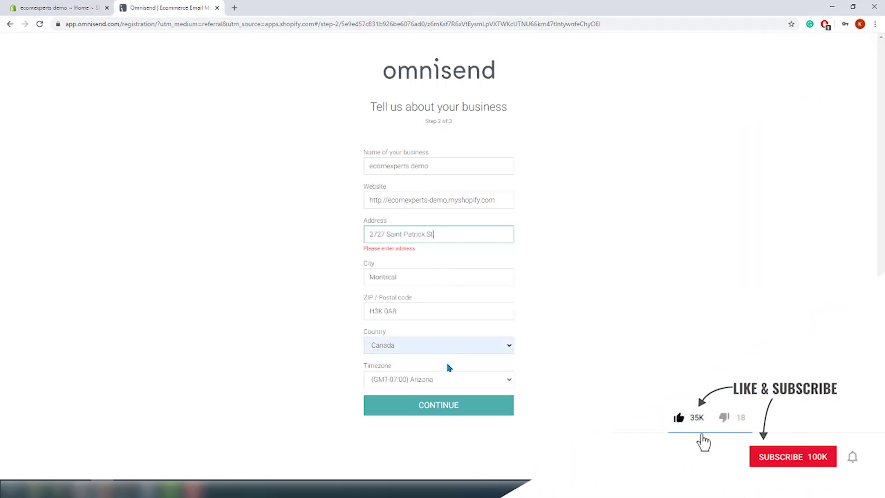
click(421, 407)
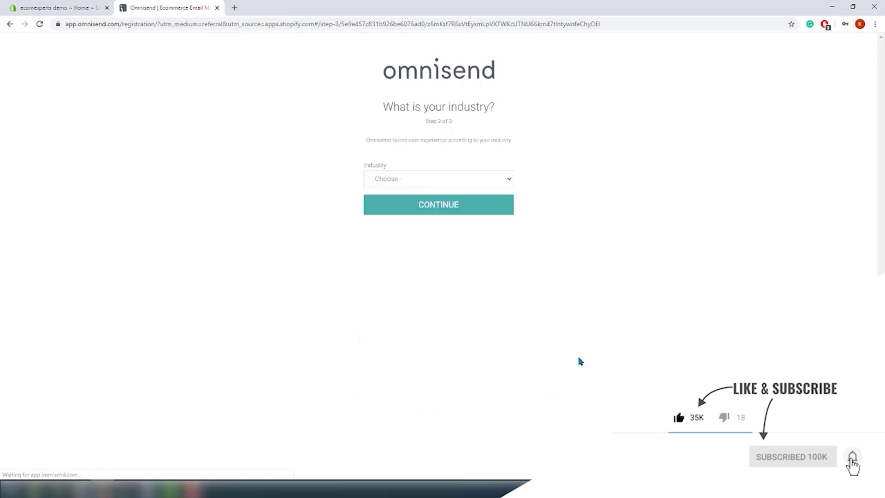
Step: Set the industry to Sports & Recreation and finish sign-up
click(461, 179)
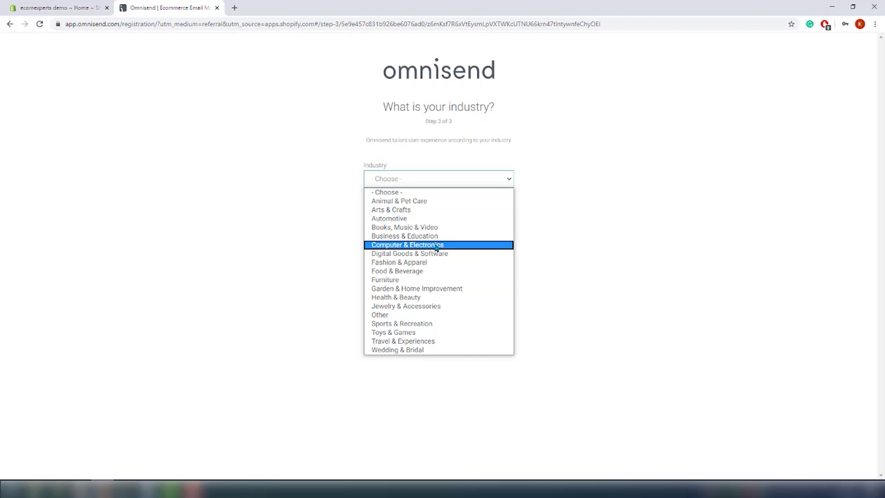
click(436, 324)
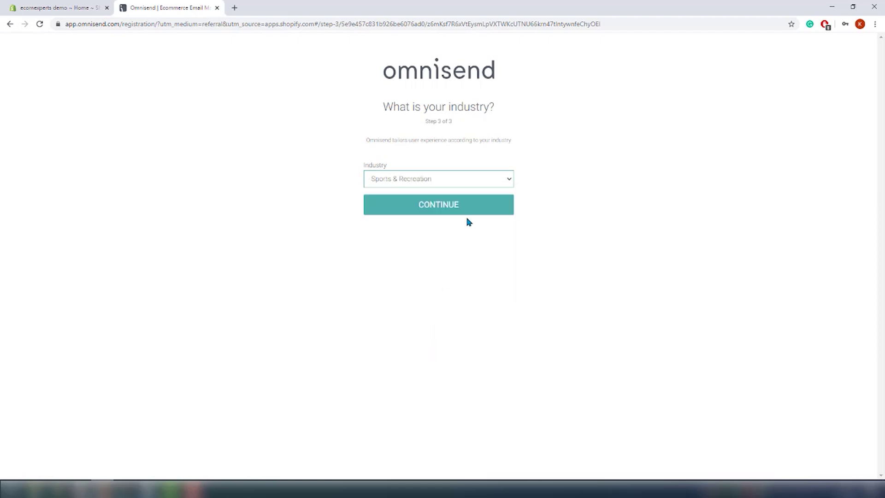
click(469, 213)
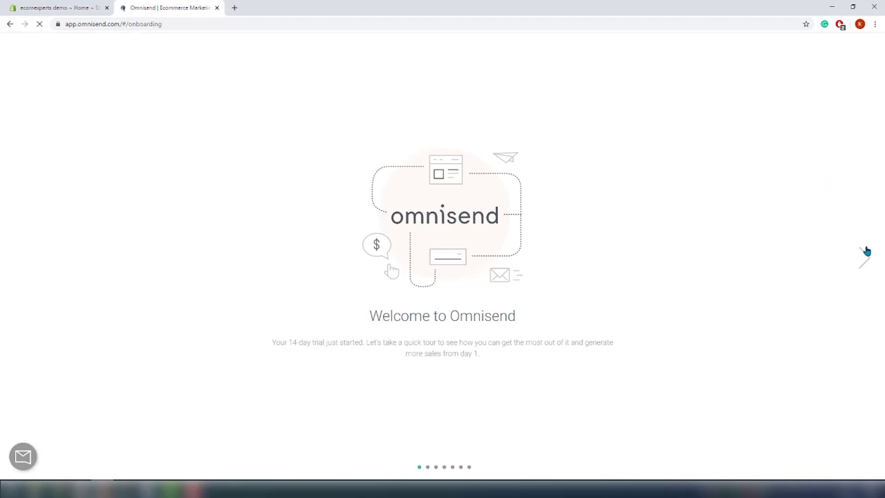
Step: Step through all the welcome tour slides and go on to the Dashboard
click(866, 253)
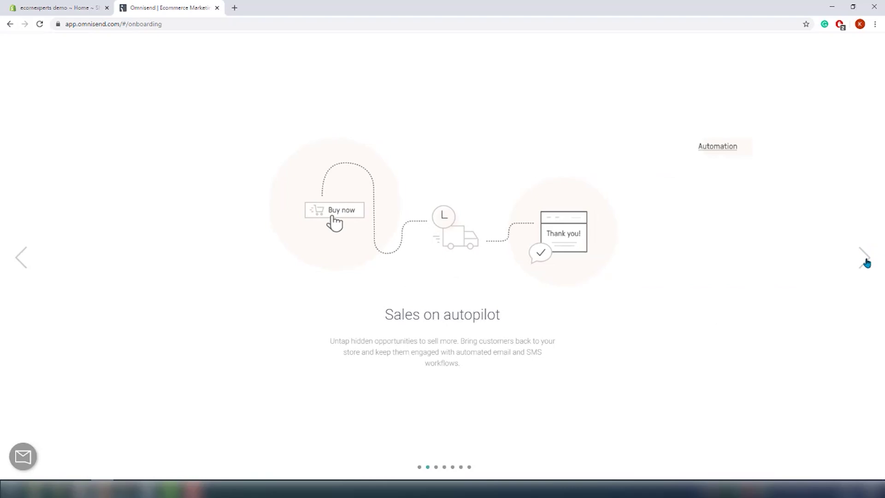
click(866, 258)
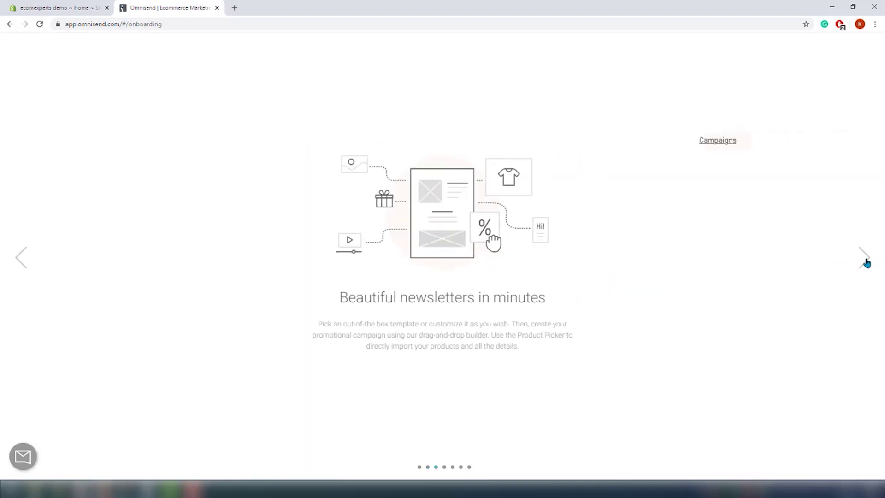
click(867, 261)
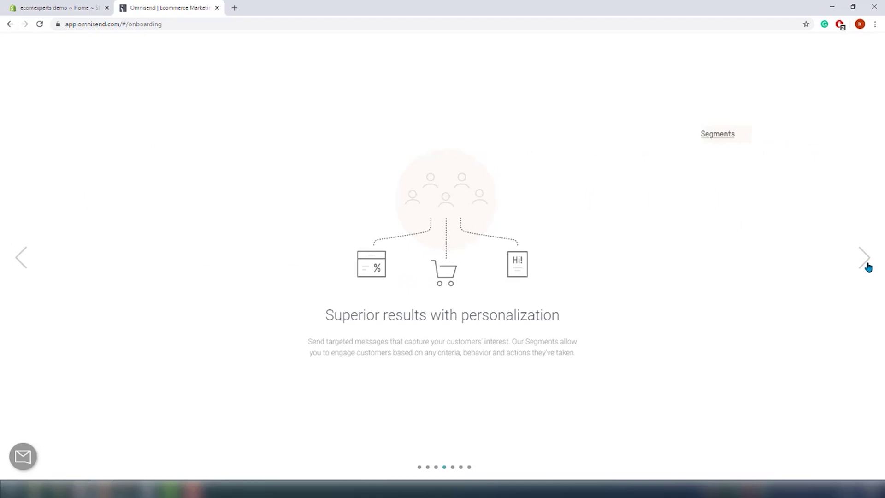
click(867, 265)
click(868, 268)
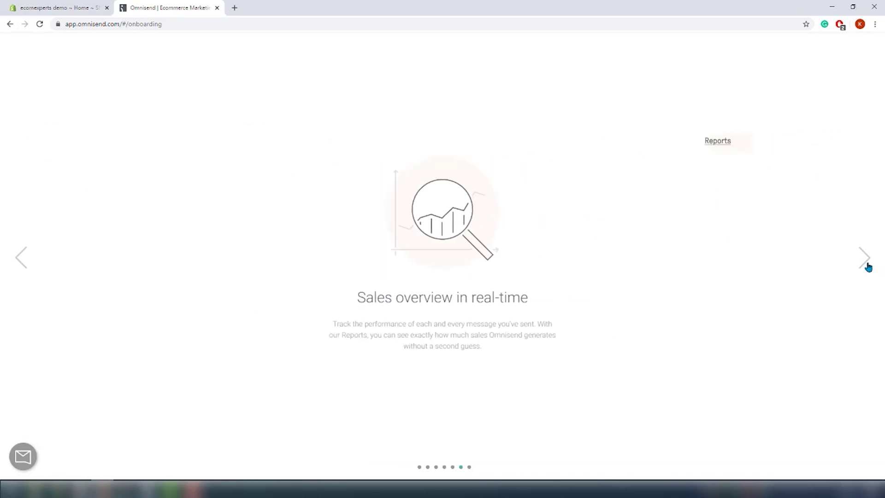
click(869, 267)
click(433, 354)
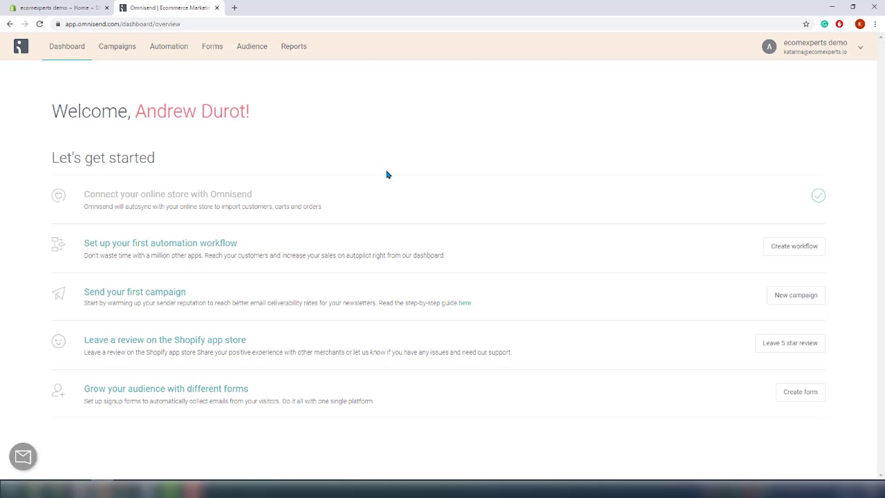
Step: Create a new email campaign from the Campaigns page
click(128, 52)
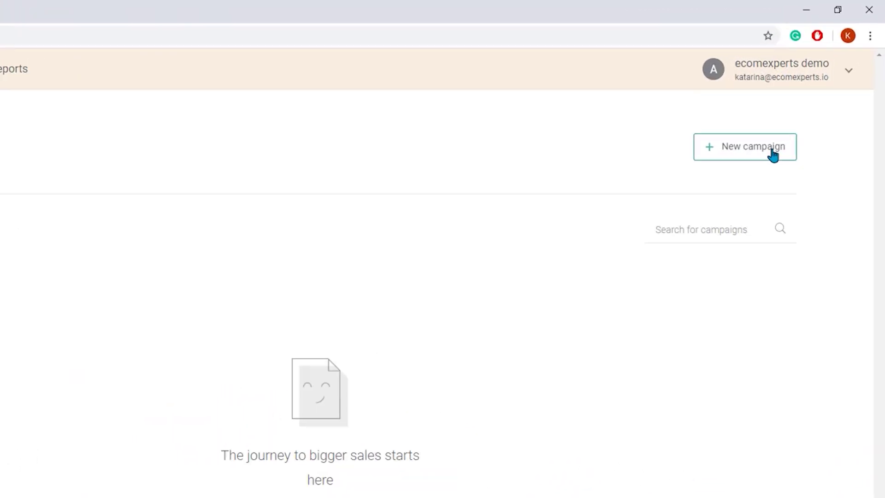
click(773, 154)
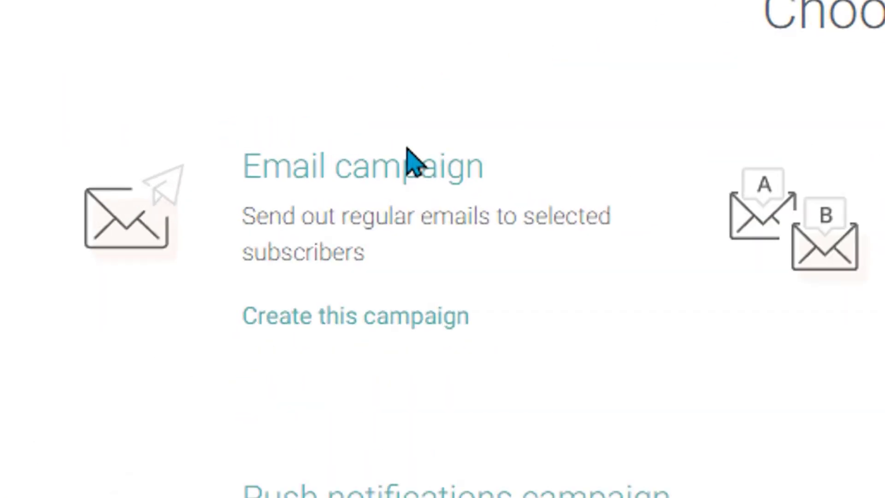
click(459, 192)
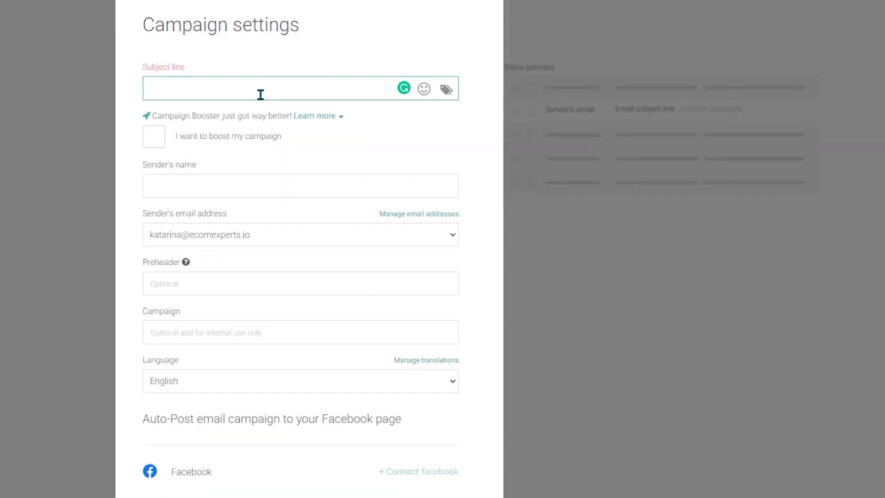
Step: Enter subject 'Check out our amaszing offer!' and enable the booster with 'It is amazing'
text(Chec)
text(k out)
text( our)
text( amas)
text(zin)
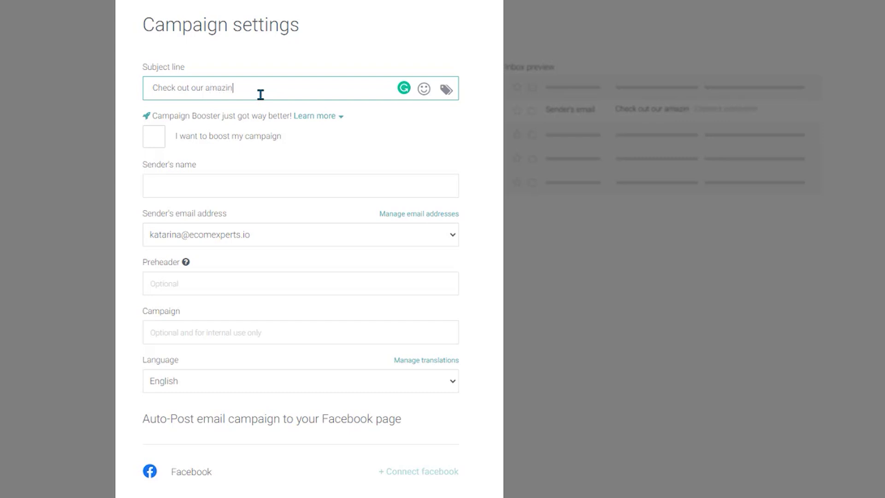
text(g offer!)
click(173, 160)
click(153, 137)
click(204, 184)
click(238, 144)
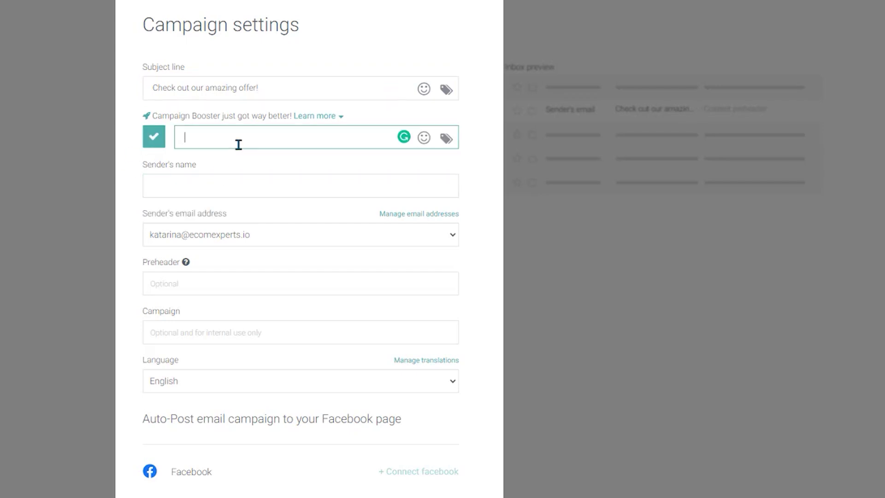
text(It is amazing!)
Step: Set the sender's name to EcomExperts.io and the campaign name to 'sale 1'
click(282, 189)
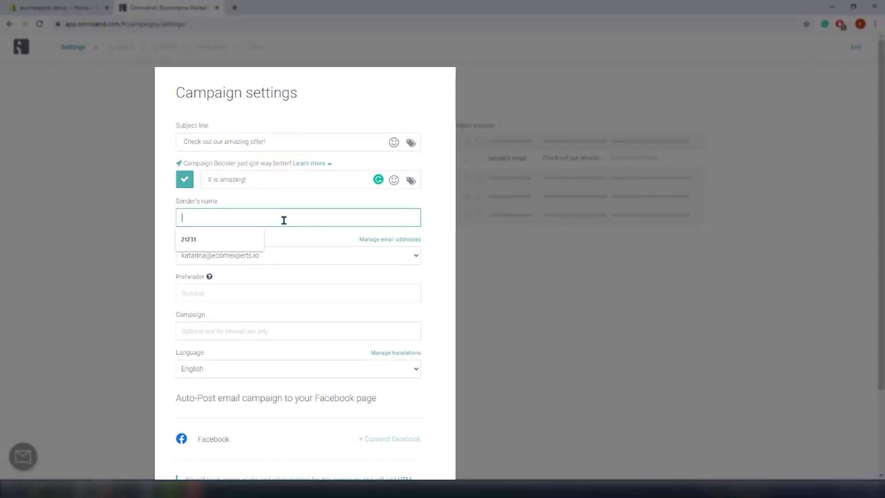
text(An)
key(BackSpace)
key(BackSpace)
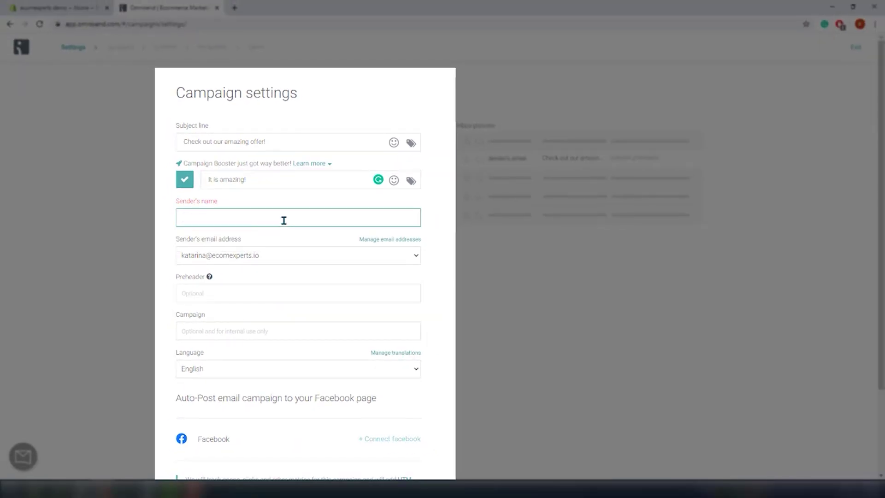
text(EcomExperts.io)
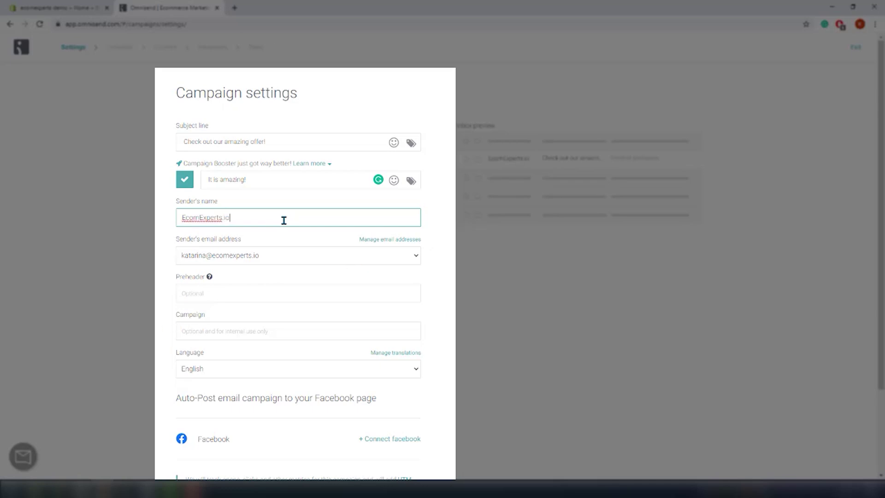
click(240, 294)
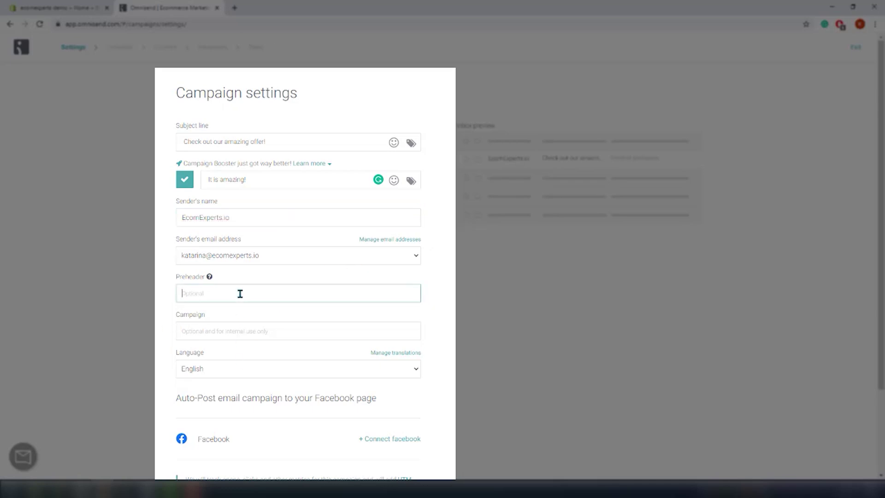
click(244, 332)
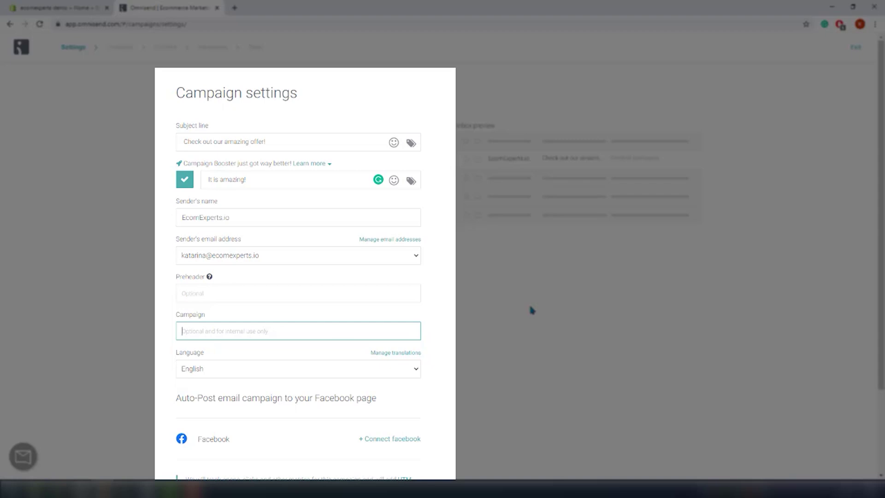
text(sale 1)
Step: Keep English as the email language and continue to template selection
click(415, 369)
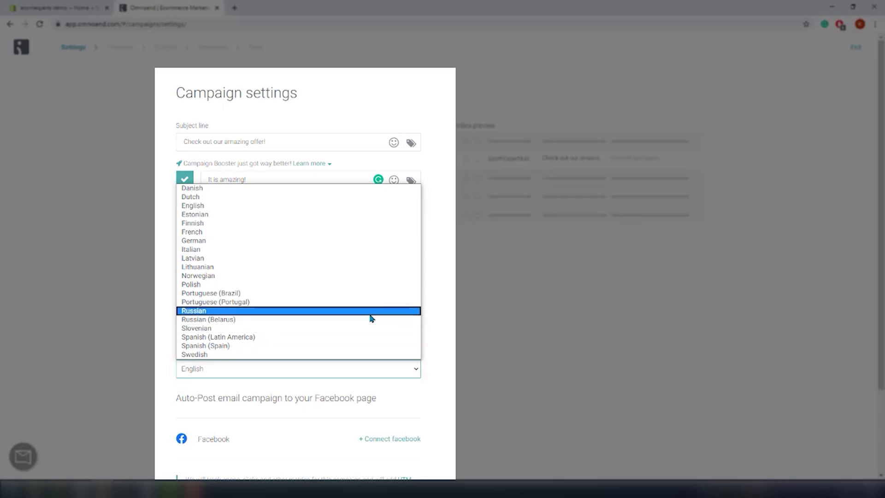
click(541, 341)
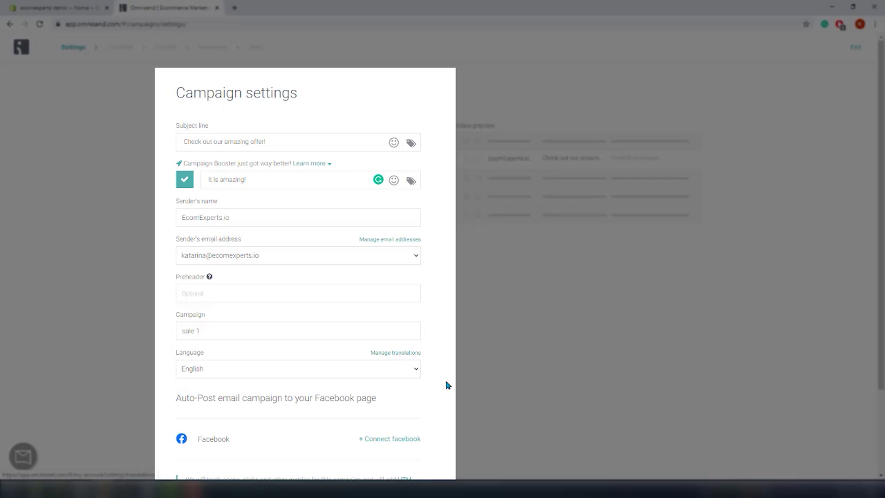
scroll(463, 398, down, 2)
scroll(463, 405, down, 1)
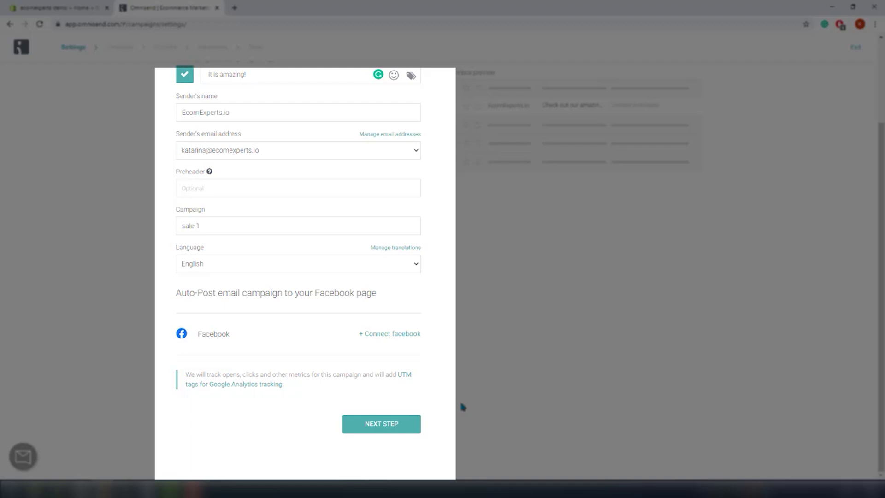
click(389, 427)
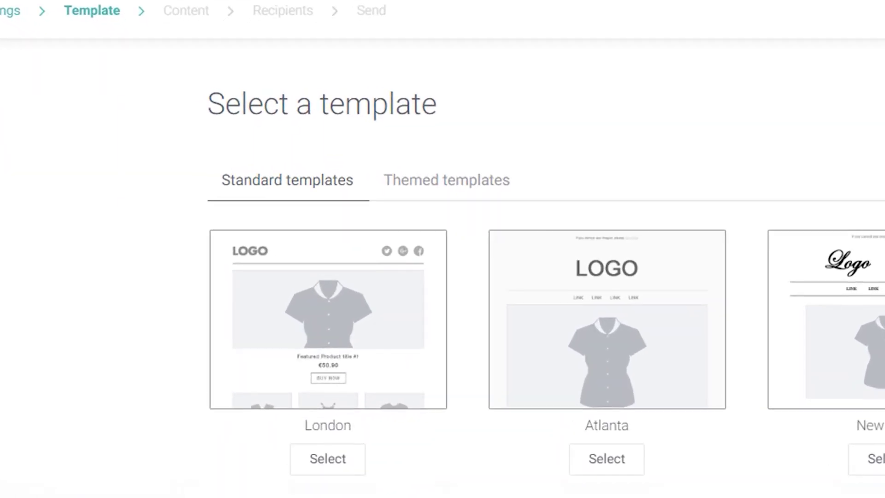
Step: Browse the Themed templates to find the Swedish Dream design
click(494, 189)
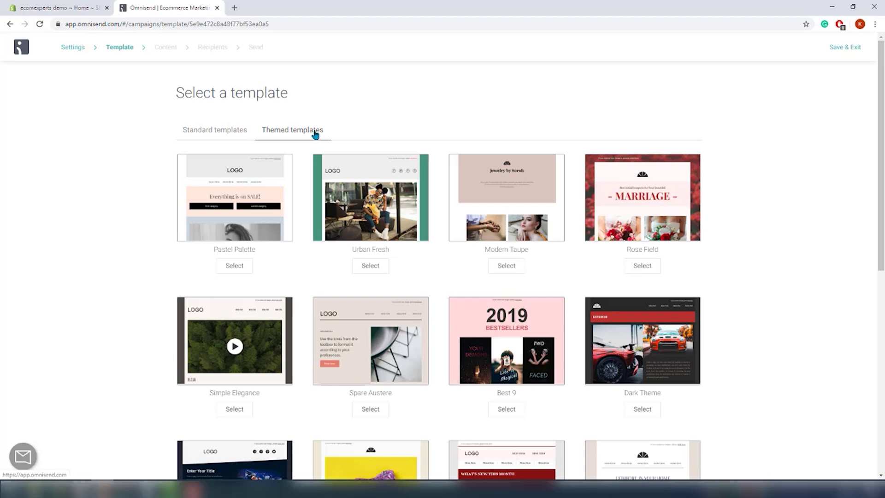
scroll(82, 278, down, 4)
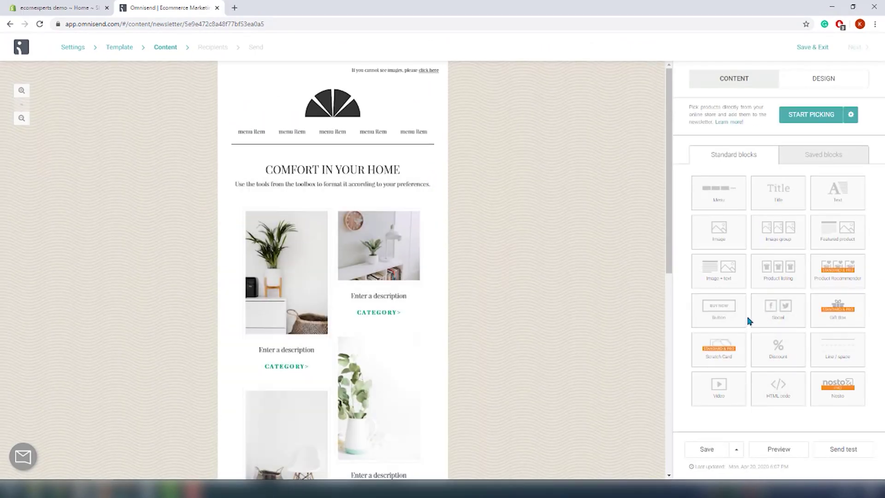
Step: Add Product listing and Featured product blocks, then review the custom Design block styles
drag(783, 278, 326, 202)
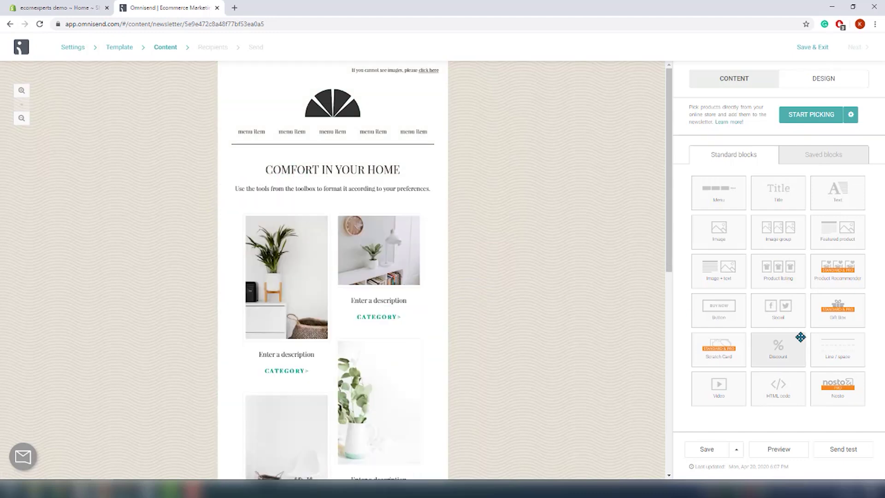
drag(825, 238, 312, 161)
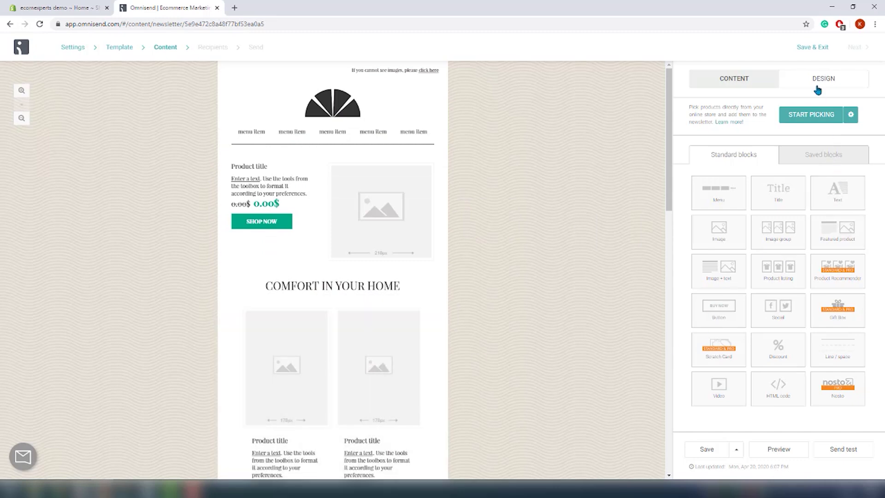
click(817, 88)
scroll(795, 209, down, 10)
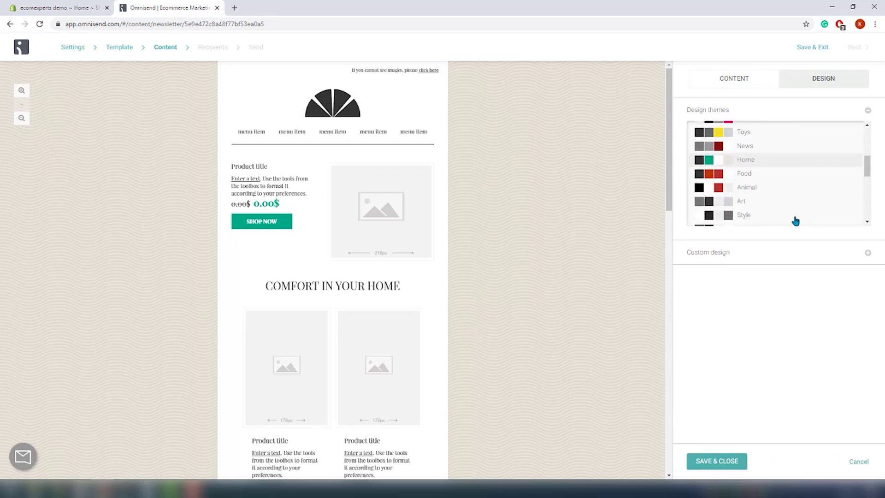
click(869, 253)
scroll(826, 325, down, 5)
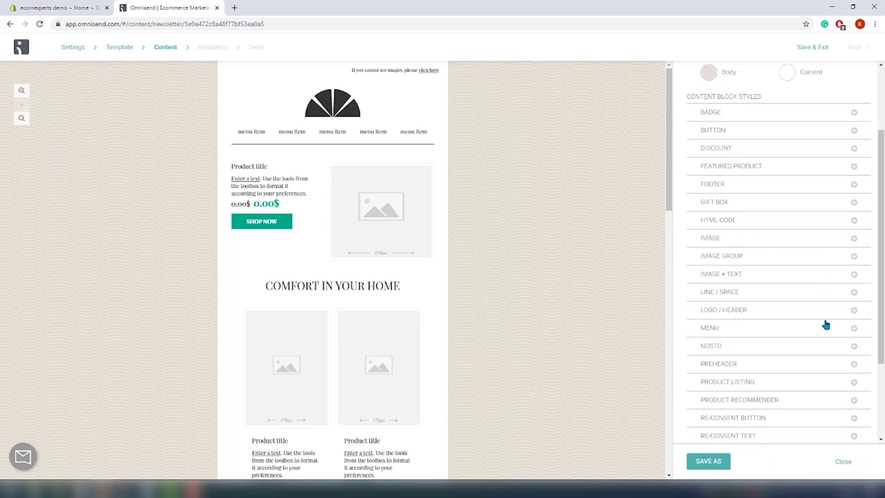
scroll(820, 331, up, 6)
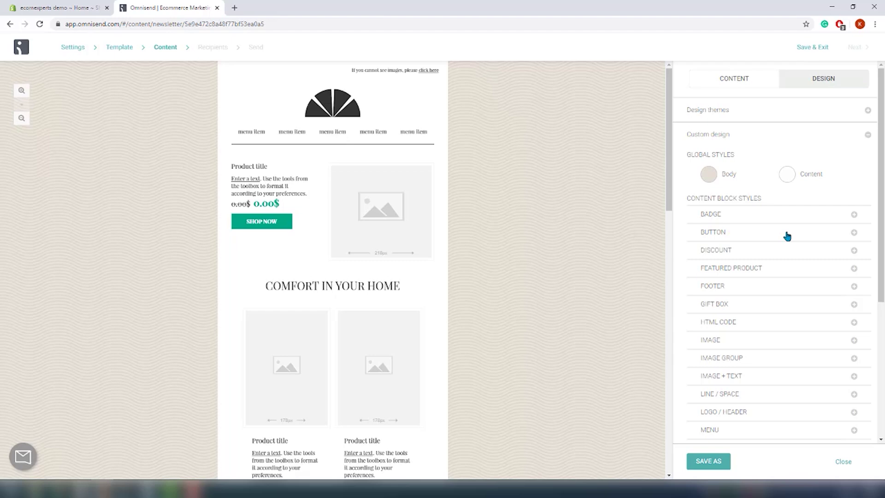
click(725, 83)
Step: Send a test email of the newsletter to your own address
click(835, 450)
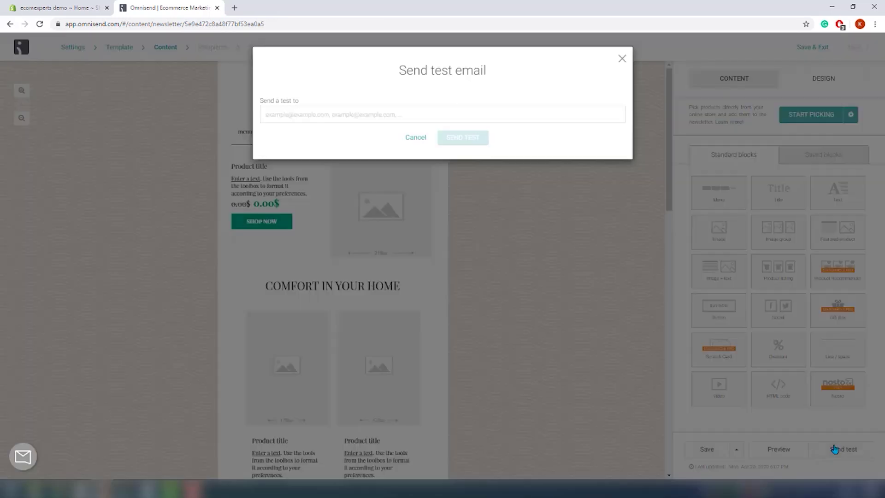
click(360, 114)
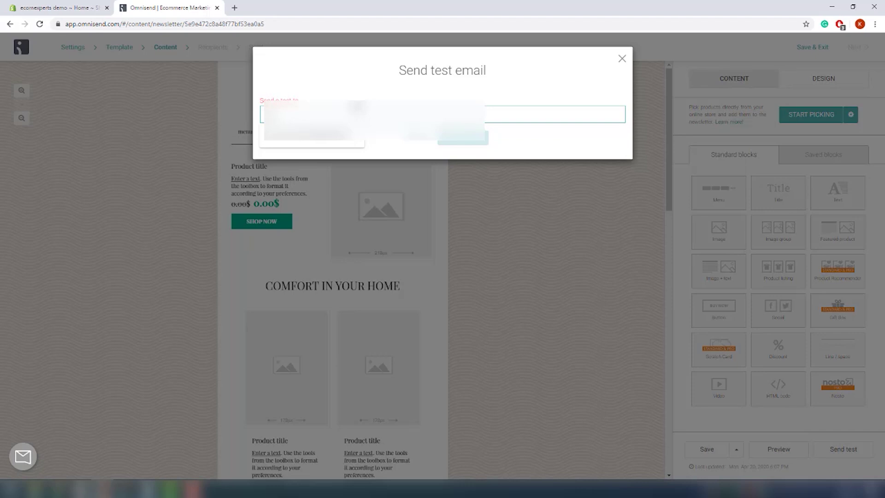
click(312, 133)
click(461, 138)
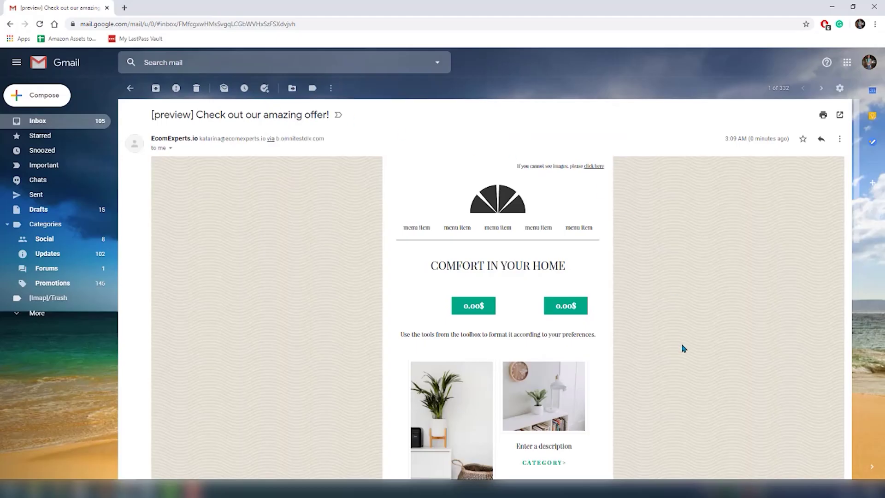
Step: Scroll through the preview email in Gmail, then continue the campaign to Recipients
scroll(684, 349, down, 5)
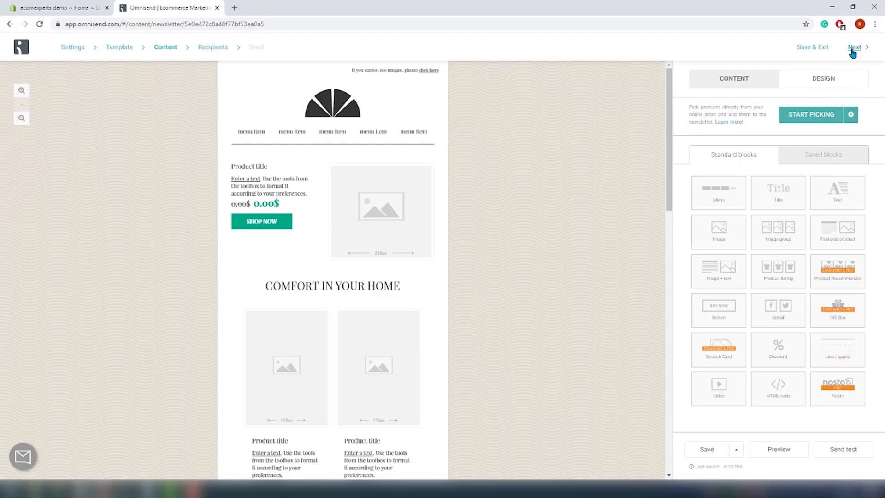
click(854, 49)
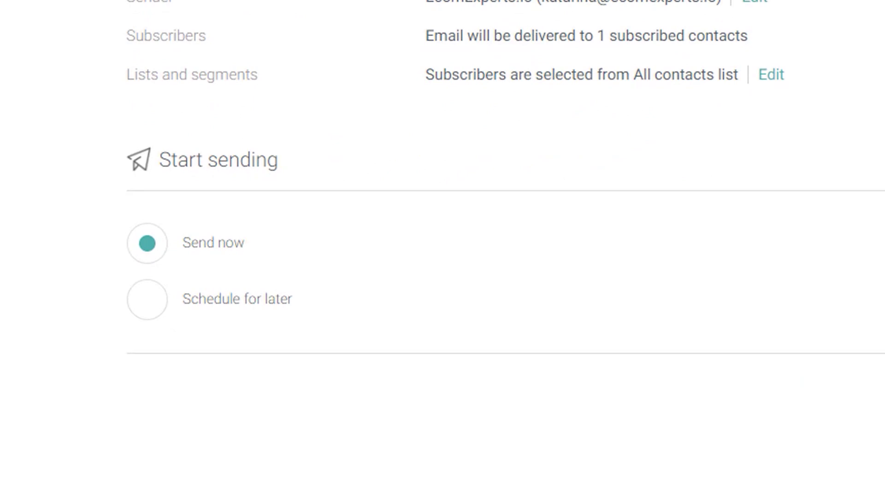
Step: Send the campaign now to All contacts
click(713, 375)
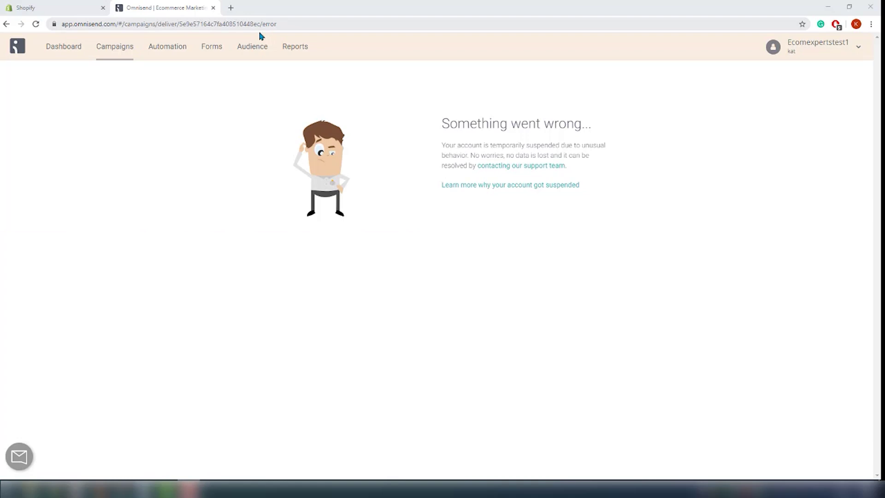
Step: Scroll through the Recommended workflows on the Automation page
click(181, 48)
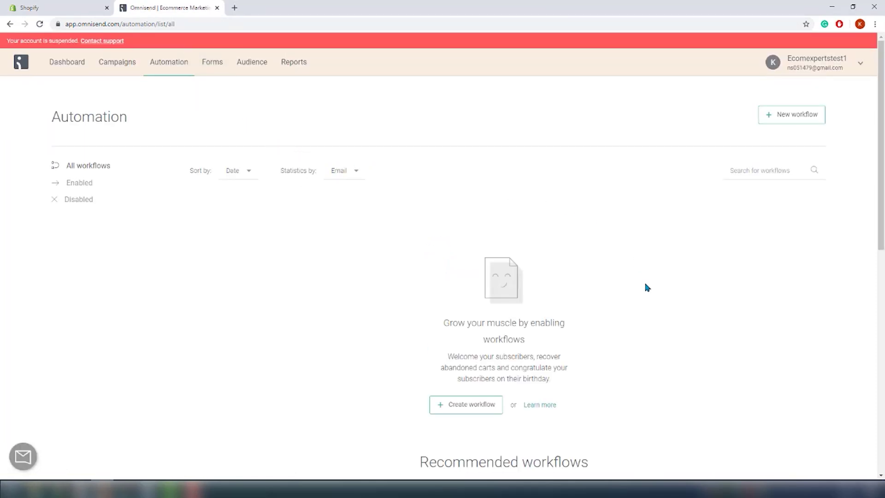
scroll(647, 287, down, 2)
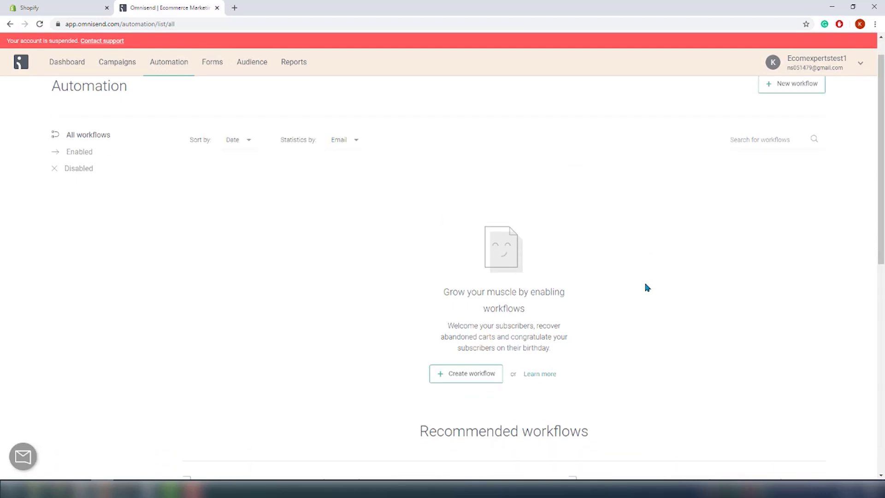
scroll(645, 285, down, 2)
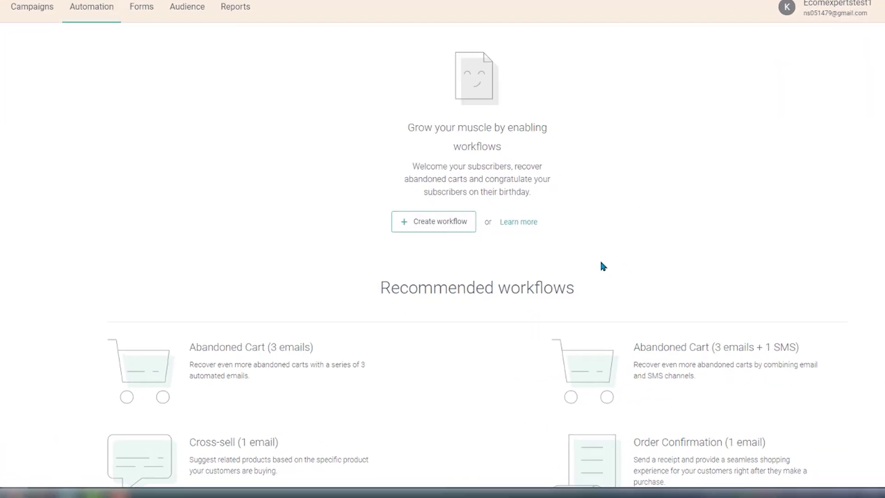
scroll(509, 227, down, 3)
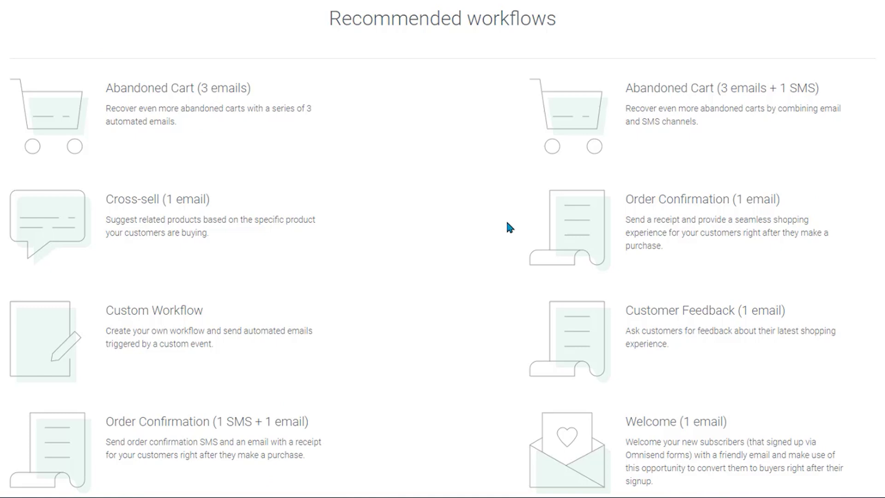
scroll(507, 224, down, 4)
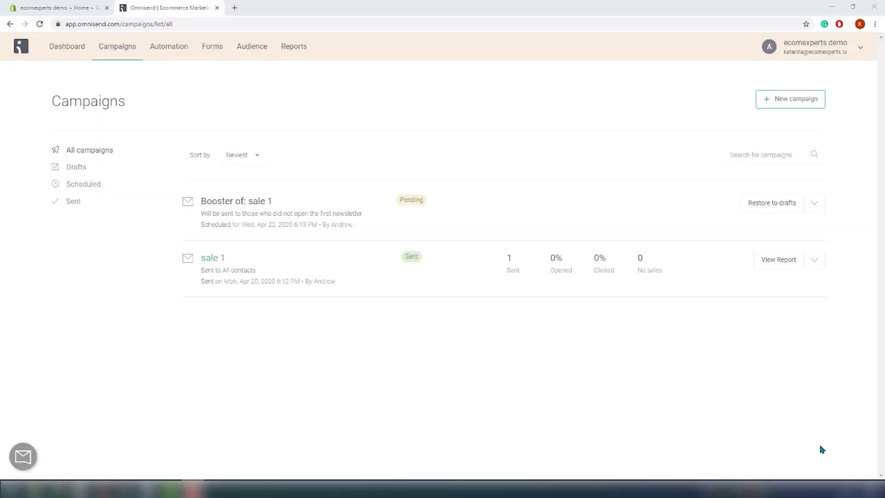
Step: Open the Newsletter Signup form for editing and compare layouts, keeping Image Left
click(215, 56)
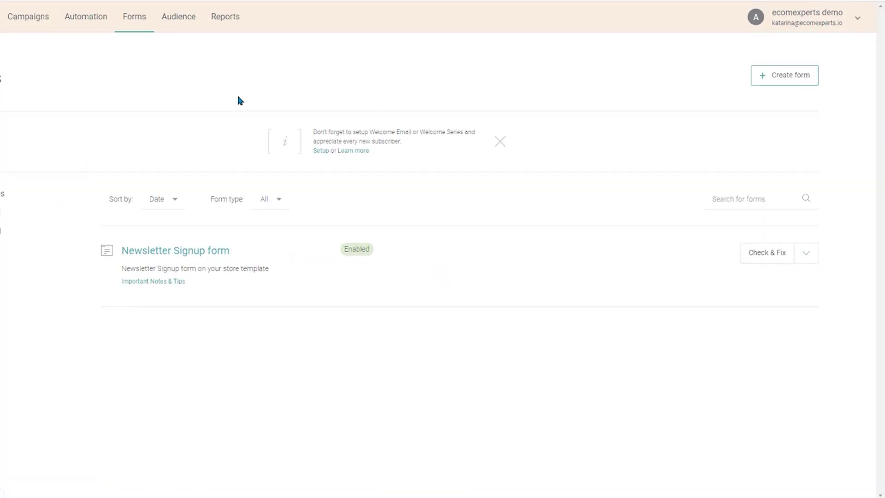
click(711, 193)
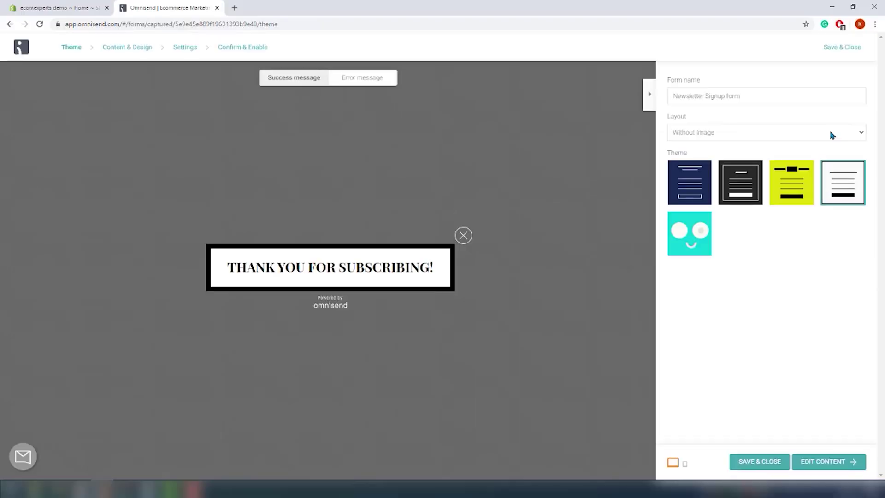
click(830, 134)
click(787, 146)
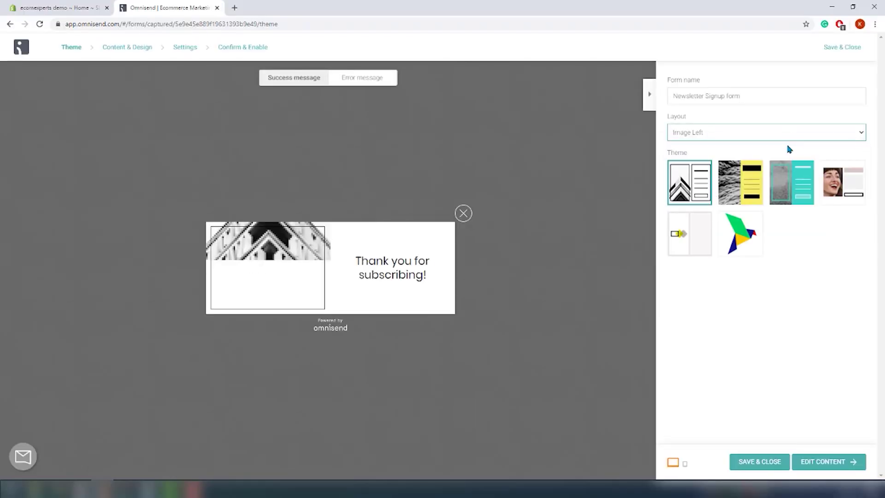
click(790, 134)
click(779, 153)
click(780, 133)
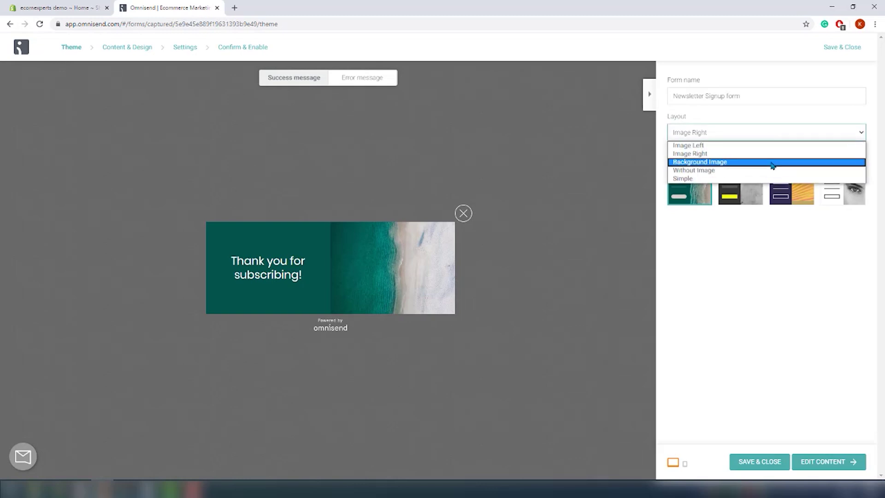
click(773, 161)
click(771, 136)
click(757, 145)
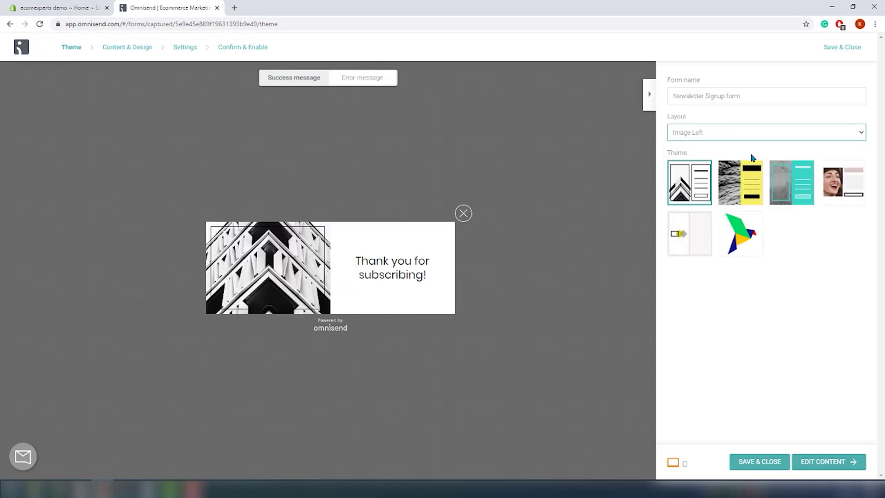
Step: Move on to the form's content and preview it on mobile and desktop
click(823, 461)
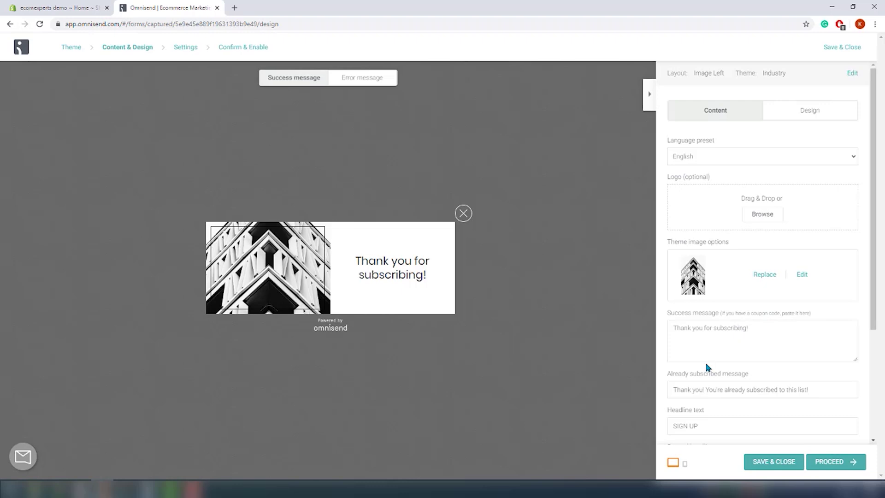
scroll(712, 366, down, 2)
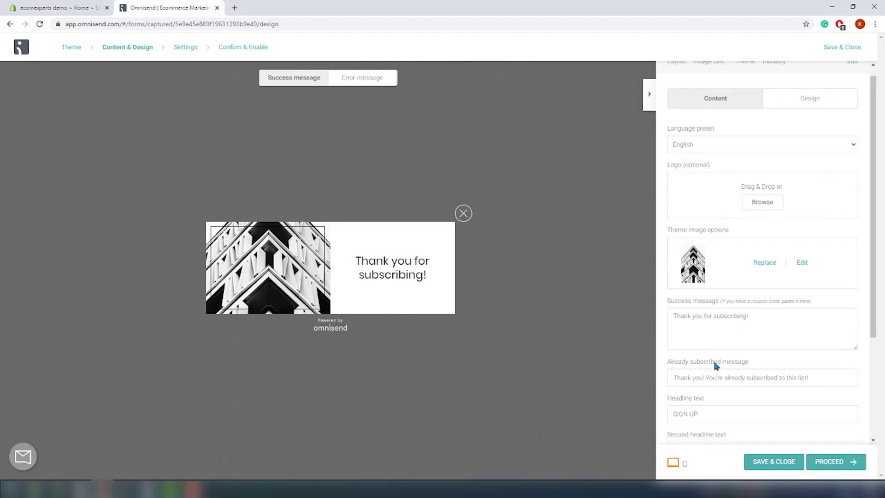
click(685, 465)
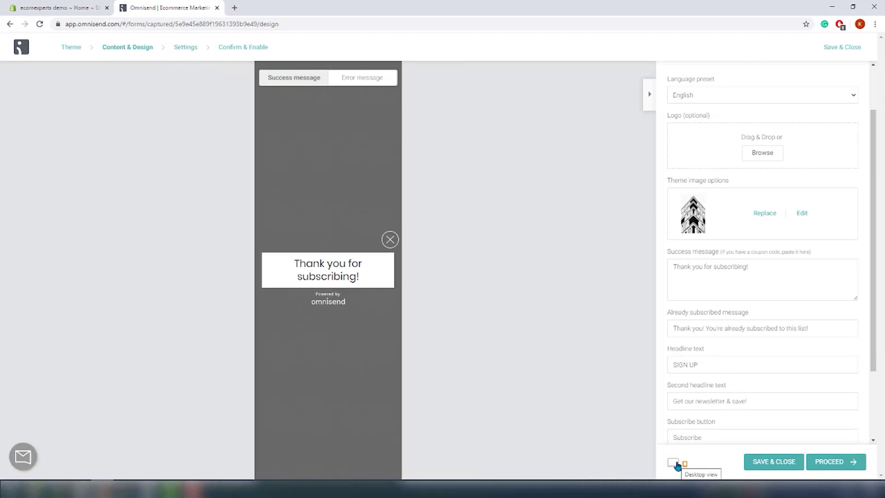
click(676, 464)
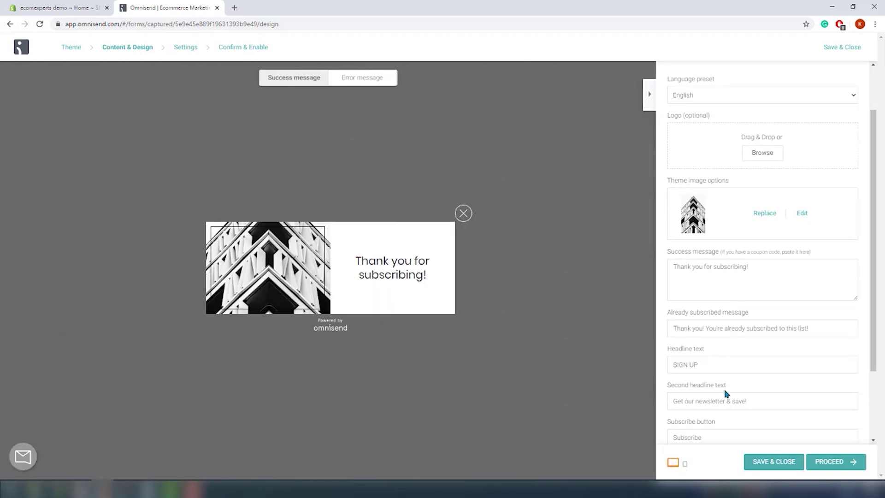
scroll(727, 394, down, 1)
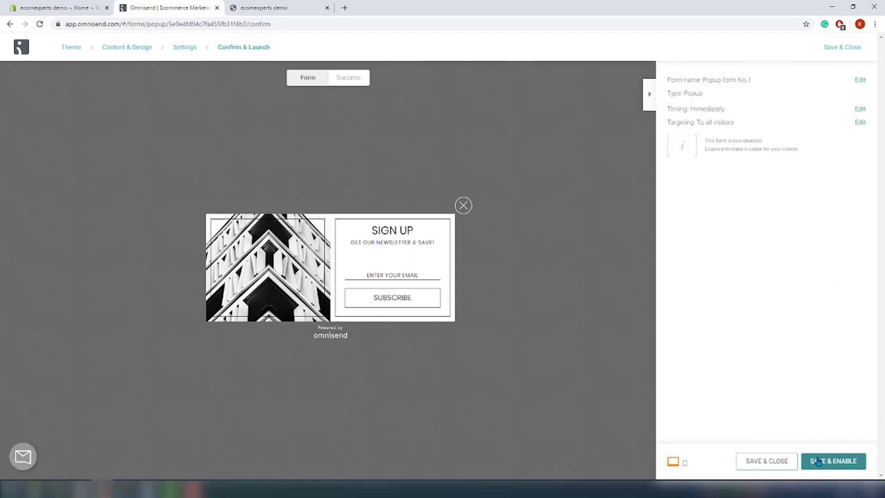
Step: Save and enable the popup, then allow the notification request on the live store tab
click(819, 461)
click(264, 8)
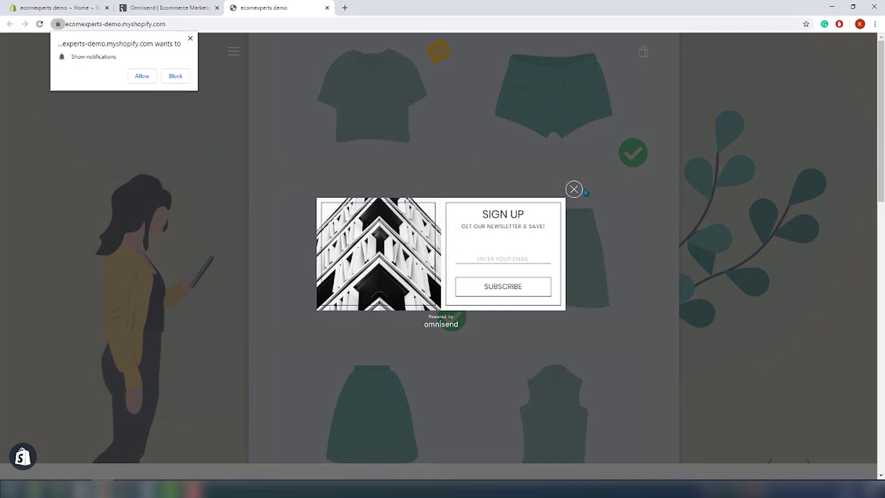
click(143, 76)
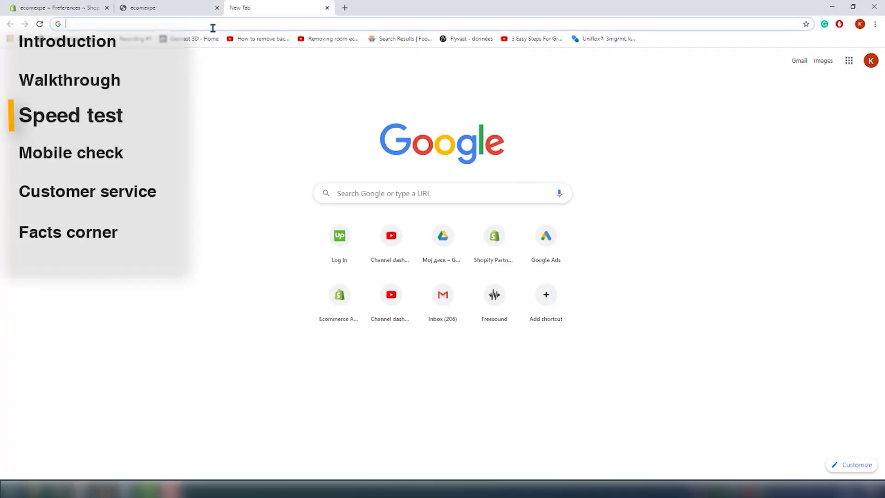
text(testmystorespeed.com)
key(Return)
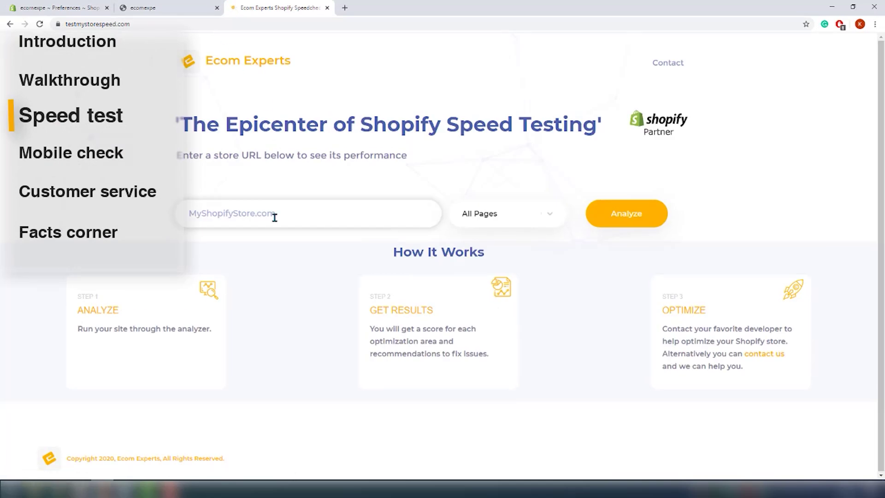
right_click(275, 217)
click(326, 288)
Step: Analyze the store and review the report's A(96) score and 0.963 s load time
click(594, 220)
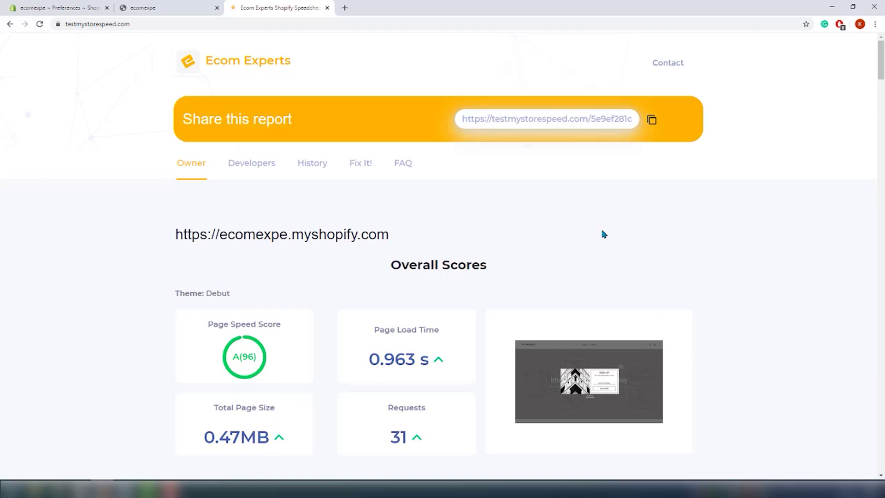
scroll(473, 330, down, 6)
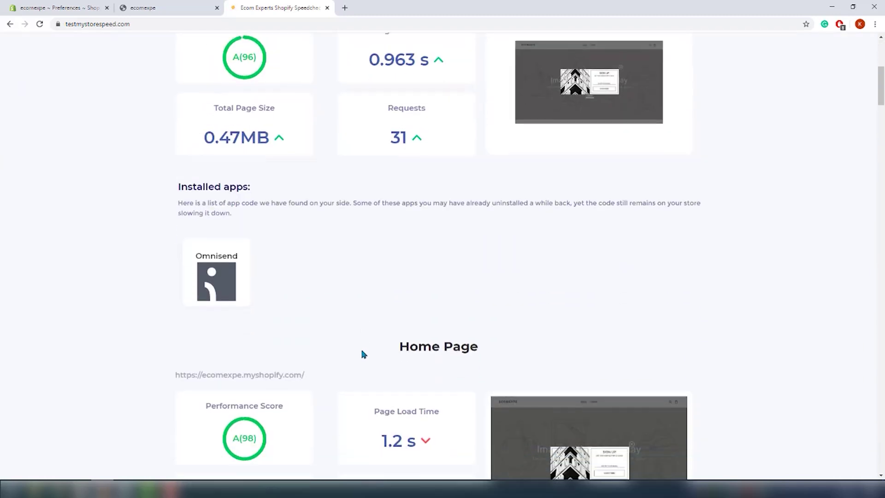
scroll(312, 342, down, 7)
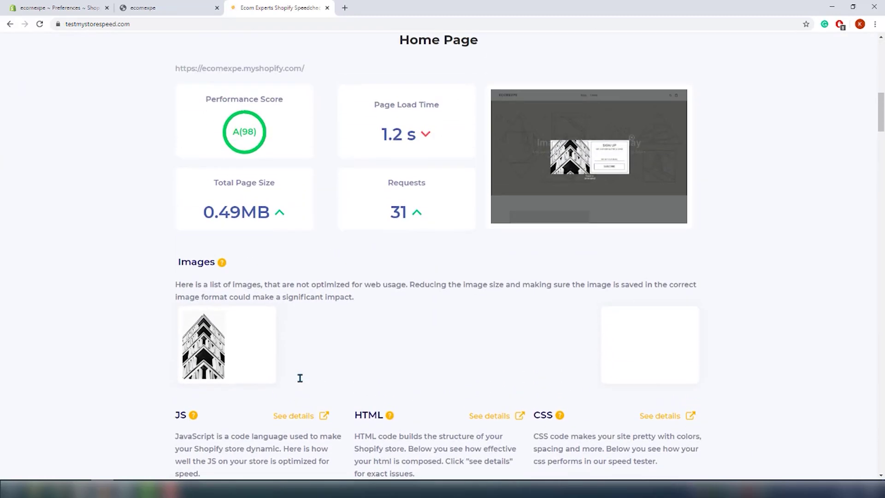
scroll(300, 378, up, 9)
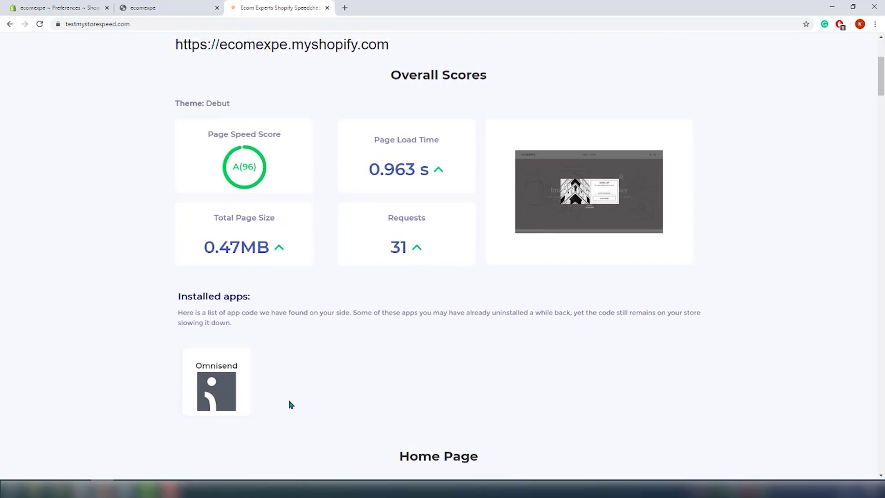
scroll(283, 413, up, 3)
Step: In History, select the 4/21/2020 3:12:28 PM and 3:17:35 PM runs to compare
click(317, 113)
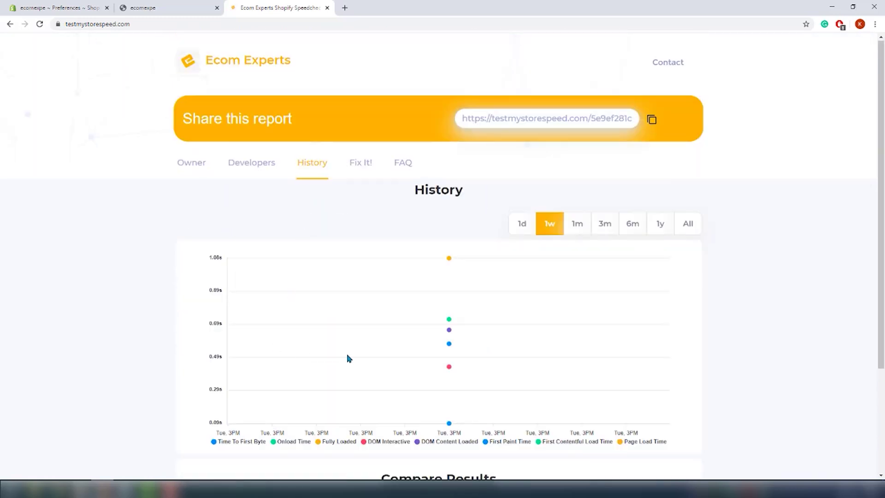
scroll(347, 358, down, 3)
click(278, 385)
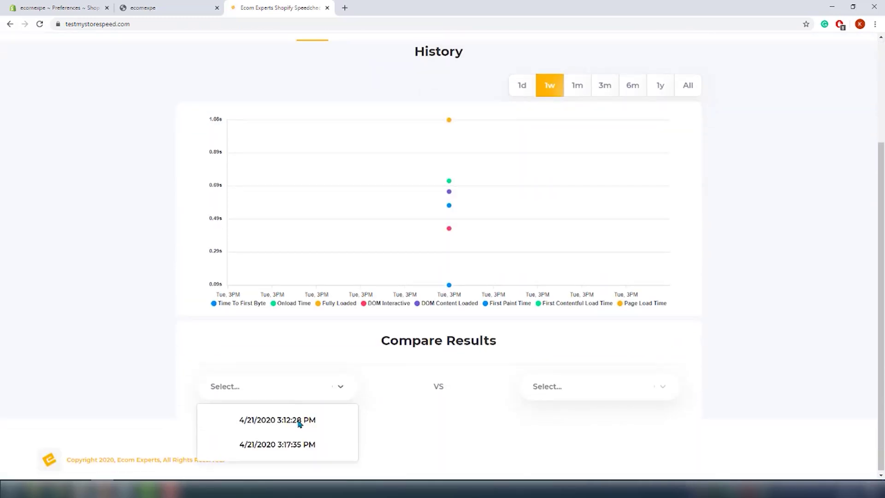
click(296, 420)
click(570, 397)
click(571, 444)
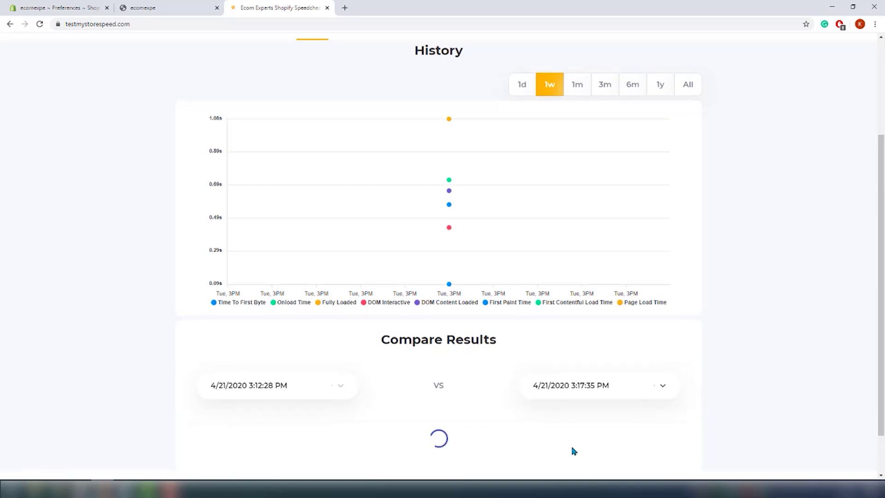
Step: Review the Home, Collection and Cart comparisons, down to the cart scores of 99 vs 98
scroll(535, 445, down, 3)
scroll(715, 425, down, 5)
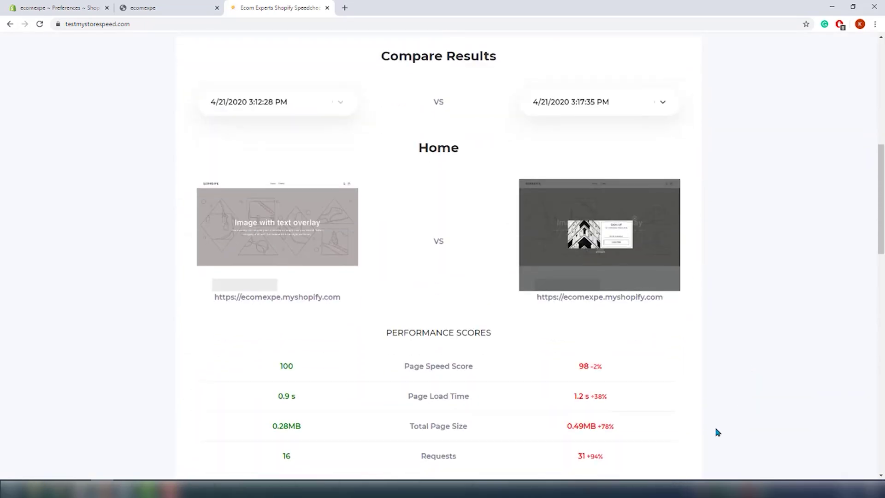
scroll(688, 432, down, 1)
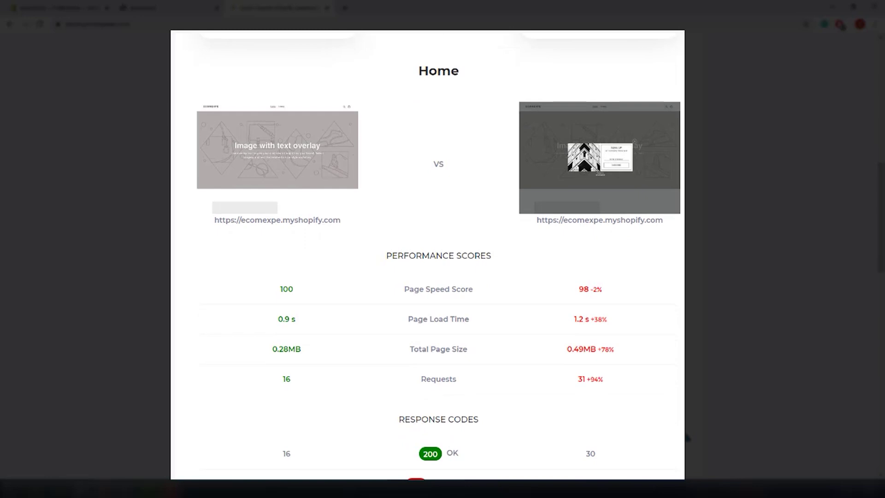
scroll(687, 437, down, 3)
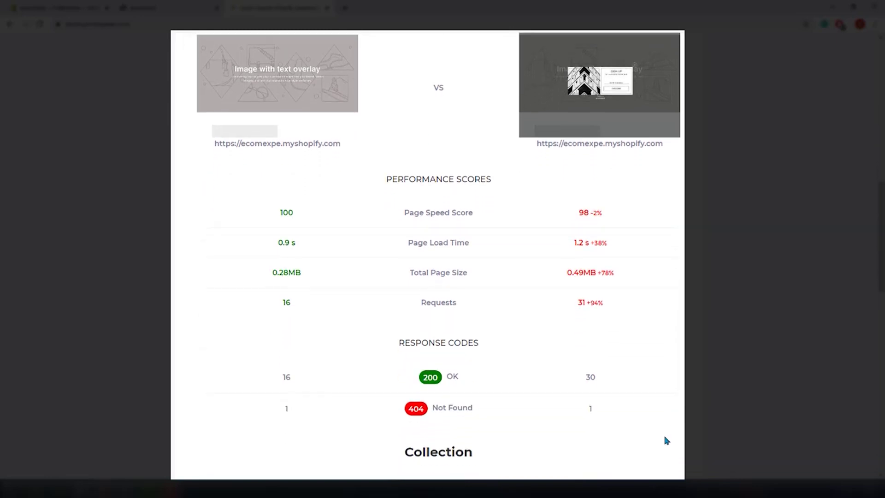
scroll(665, 440, down, 6)
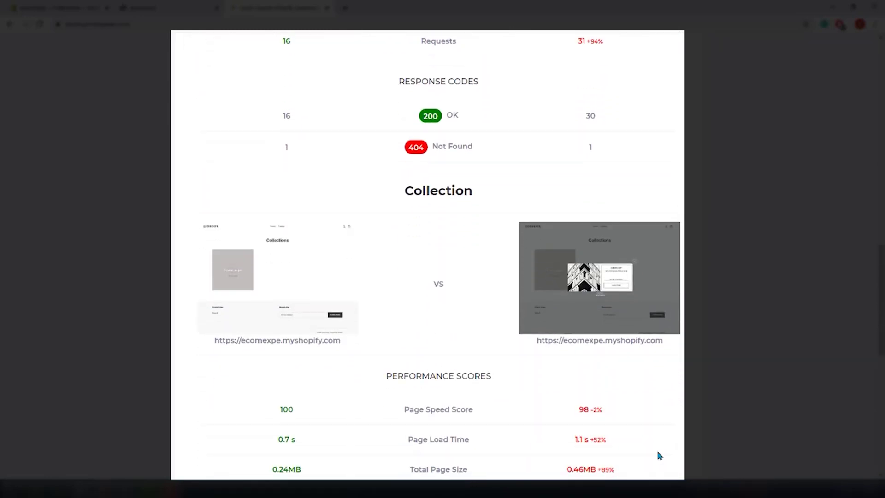
scroll(658, 456, down, 8)
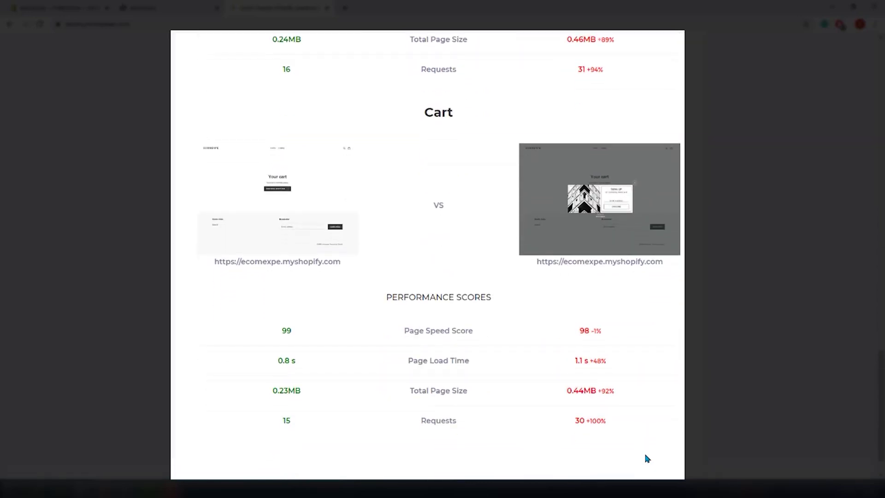
scroll(646, 456, down, 1)
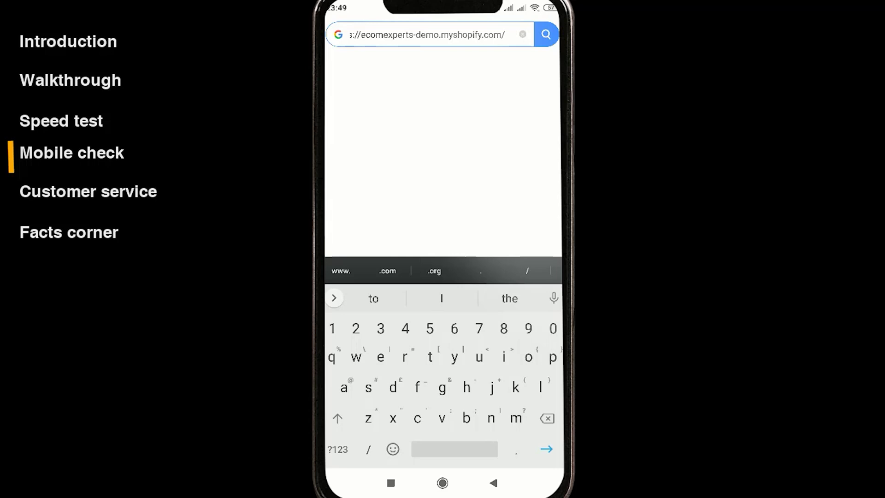
Step: Load the demo store on the phone, restrict notifications, and start typing an email into the Sign Up popup
key(Return)
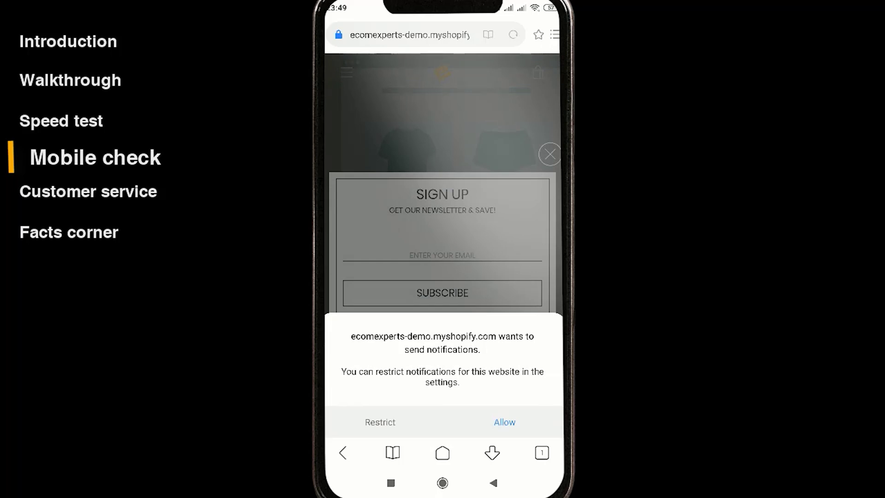
click(380, 422)
click(443, 254)
text(k)
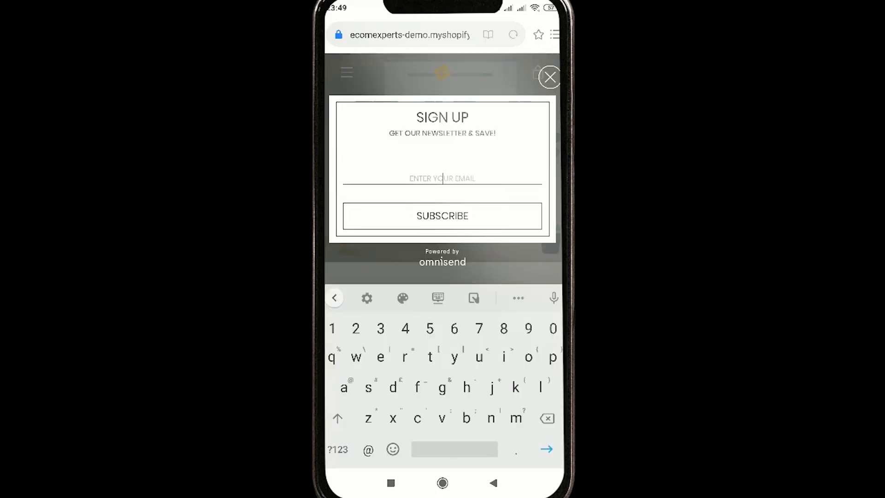
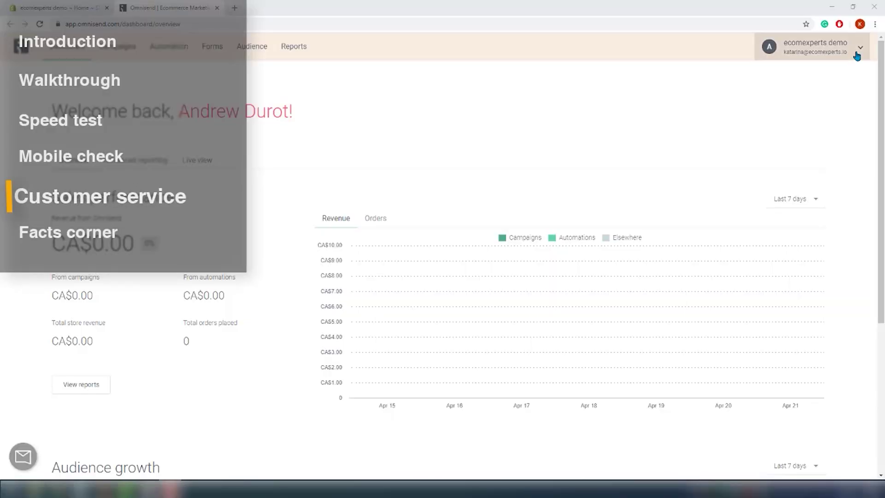
Step: Open Help from the account dropdown, browse the Knowledge Base collections, and return to the dashboard
click(857, 54)
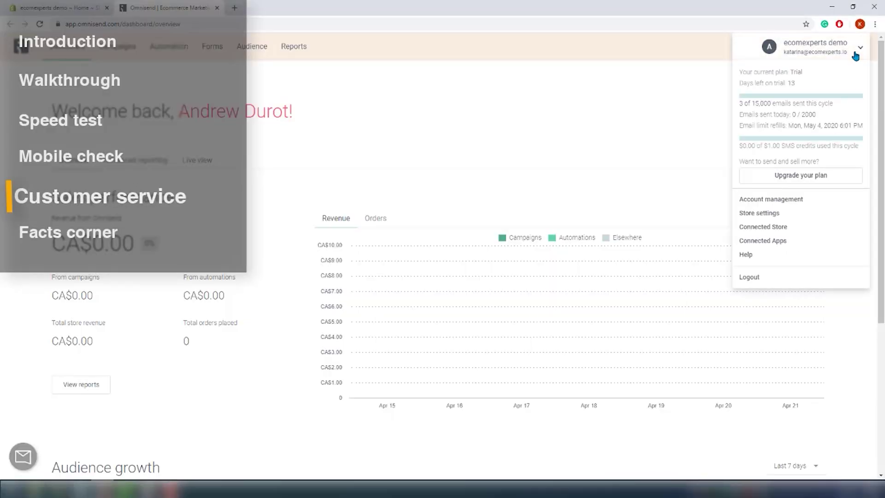
click(781, 256)
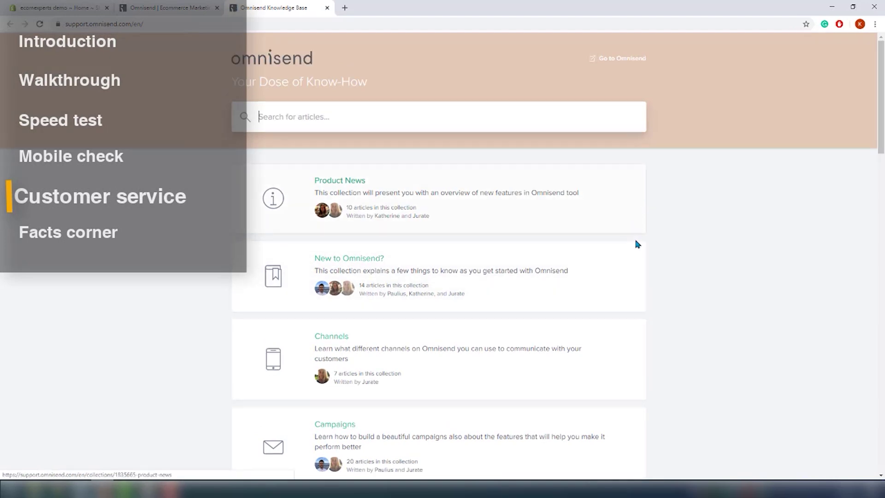
scroll(637, 243, down, 8)
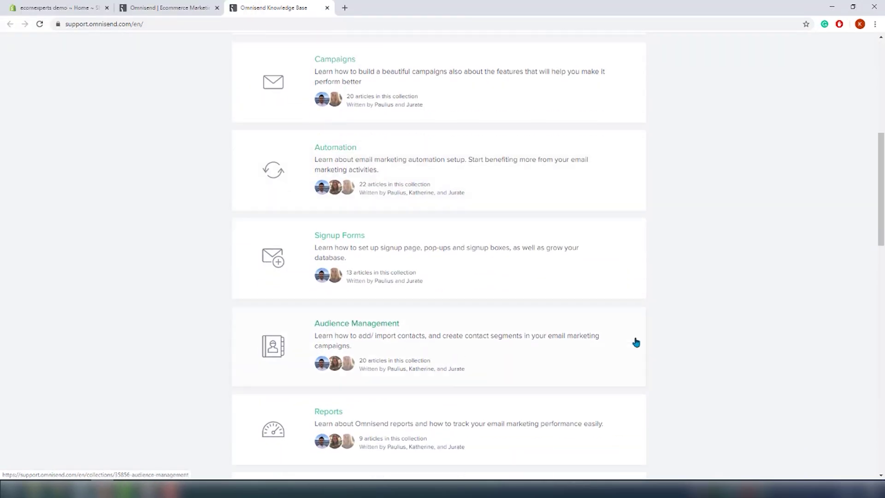
scroll(636, 342, down, 10)
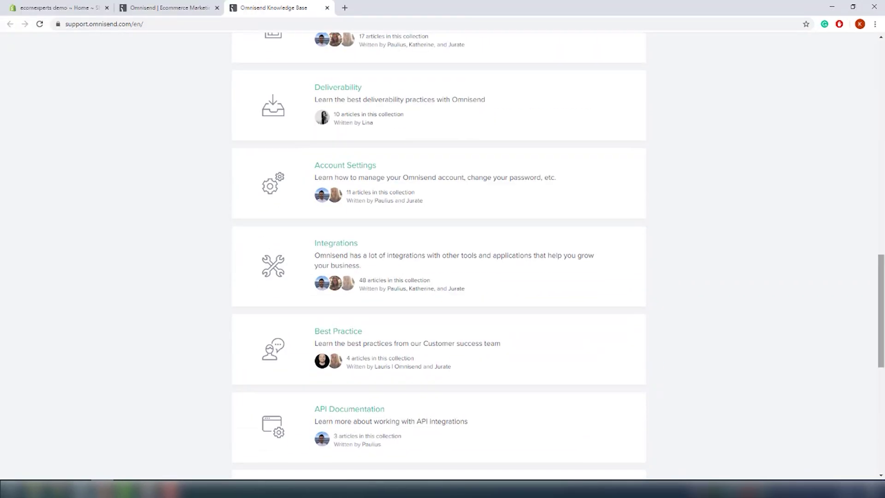
scroll(682, 67, up, 15)
click(178, 6)
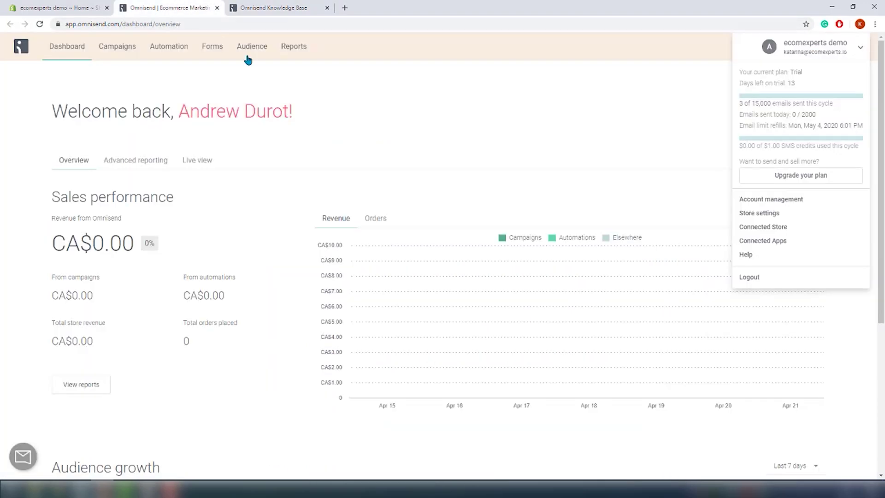
click(59, 447)
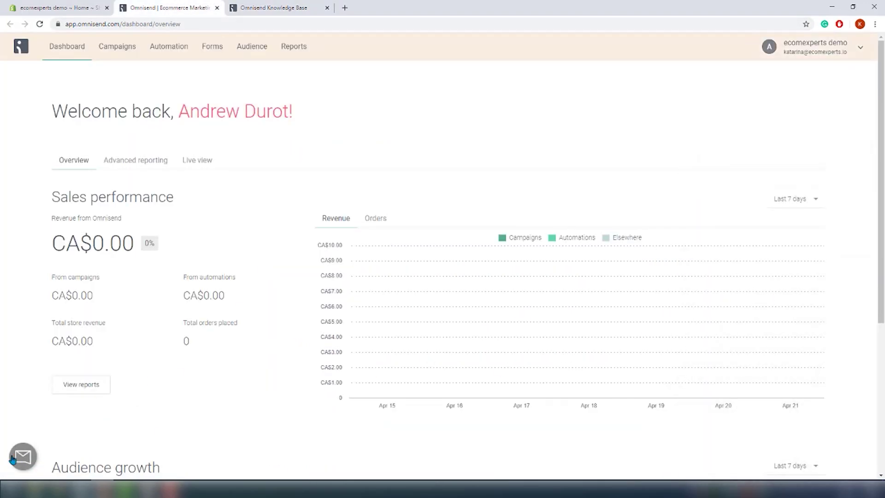
Step: Start a new support chat asking which apps can be integrated with Omnisend
click(13, 459)
click(757, 323)
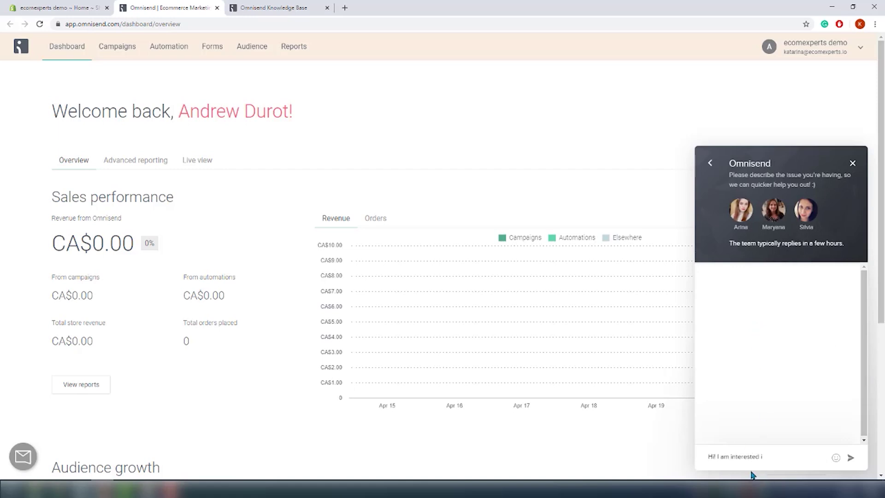
text(you tell me which app can I int)
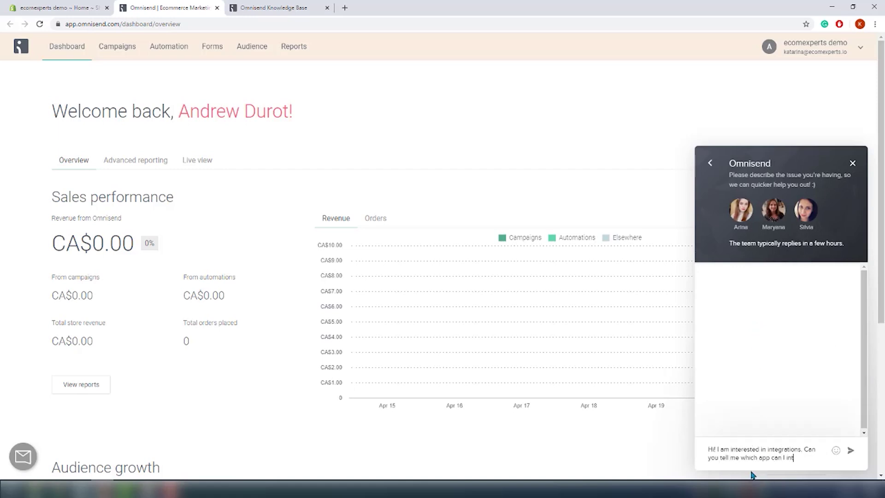
text(egrate with?)
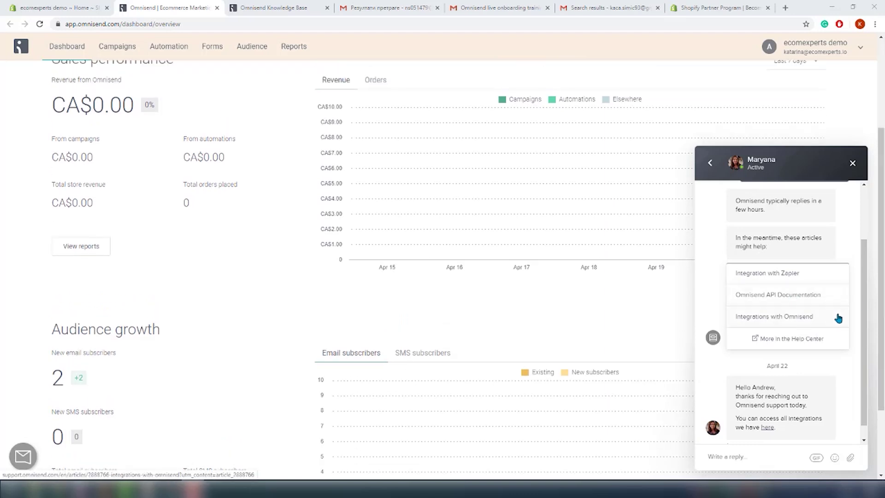
drag(868, 318, 878, 238)
drag(878, 280, 876, 294)
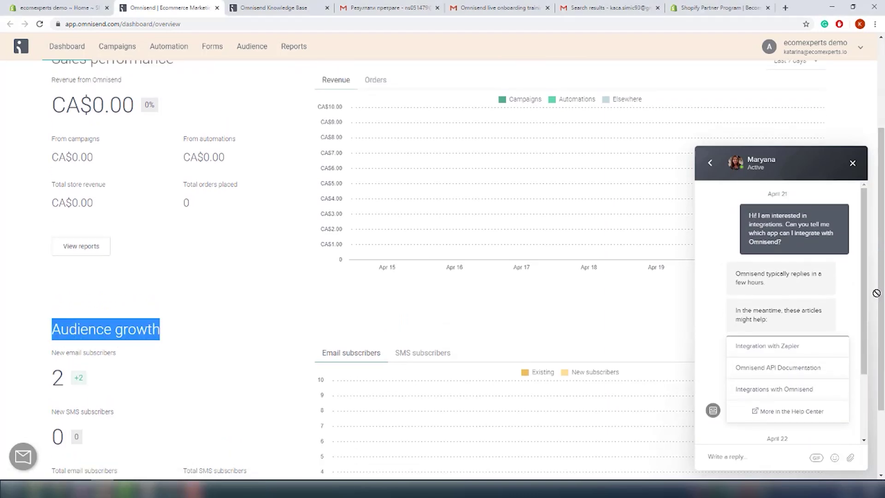